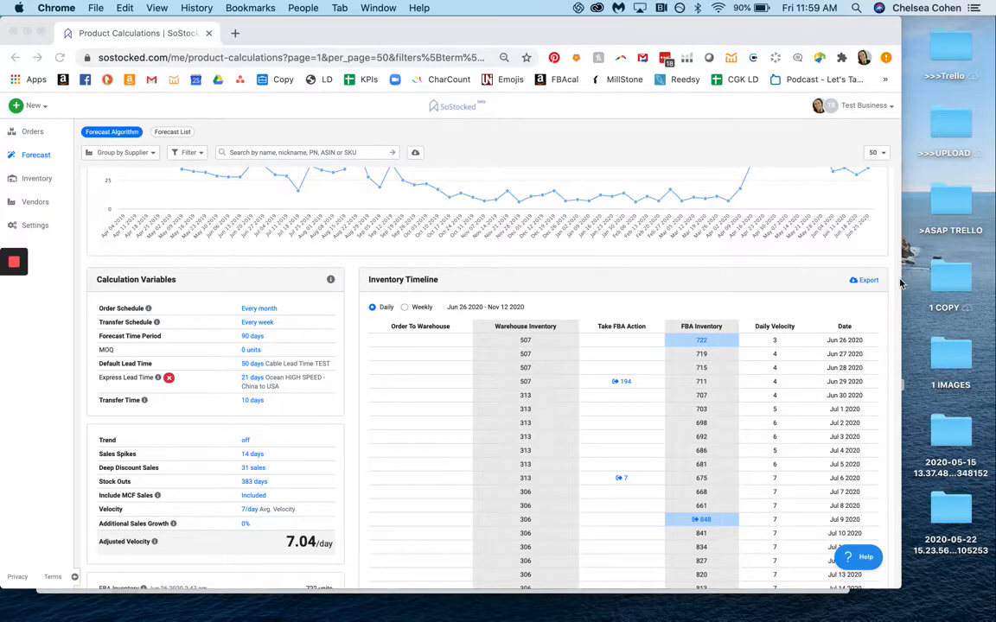
- Widen the browser window and examine the calculation variables, sales chart and daily inventory timeline of Cable Protectors
left_click_drag(899, 283, 993, 296)
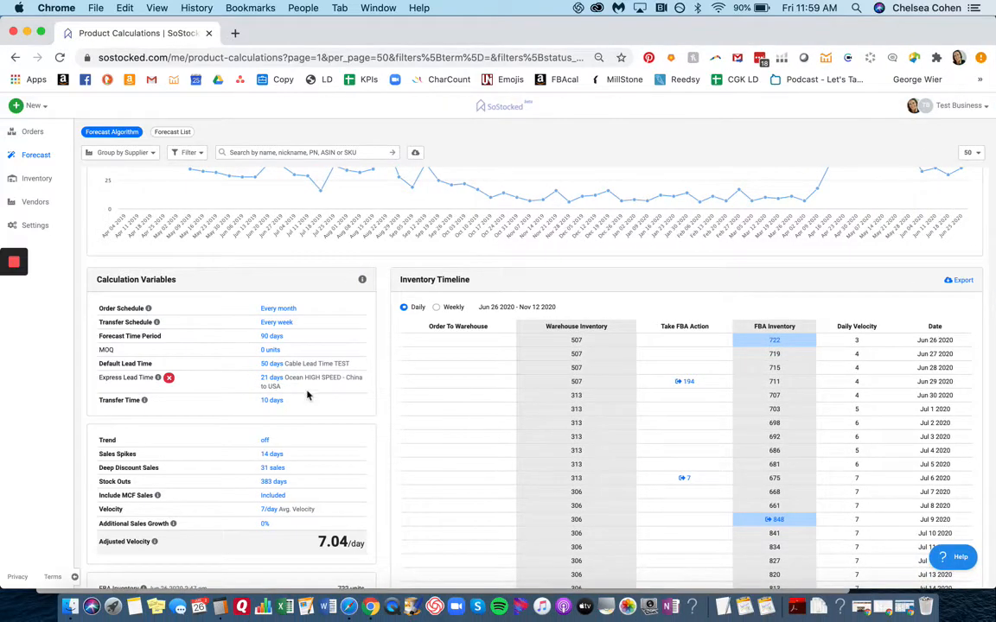
scroll(307, 395, "down", 5)
scroll(282, 418, "up", 3)
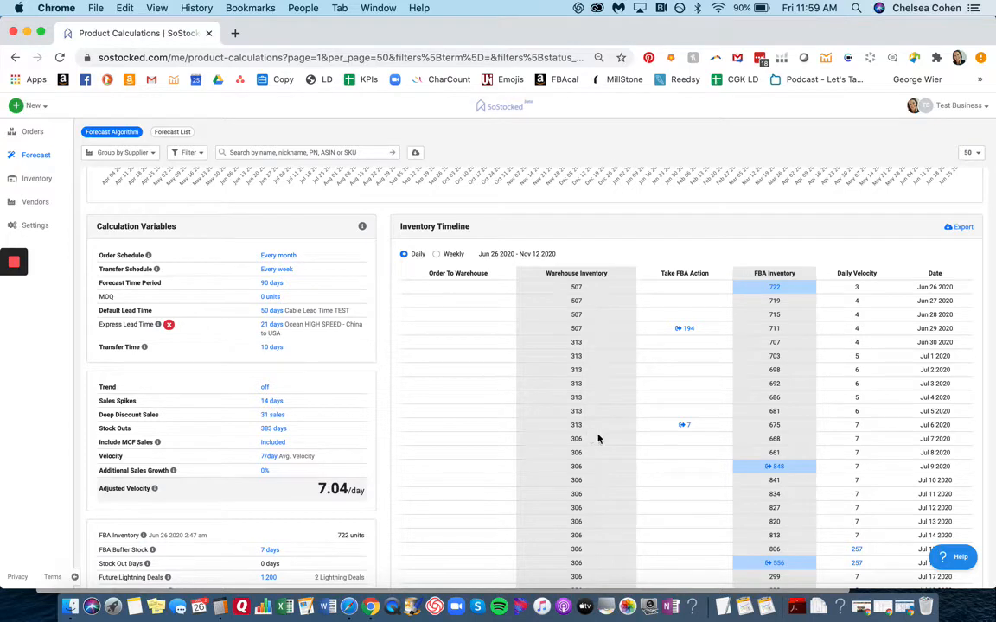
scroll(466, 453, "down", 3)
scroll(466, 452, "up", 3)
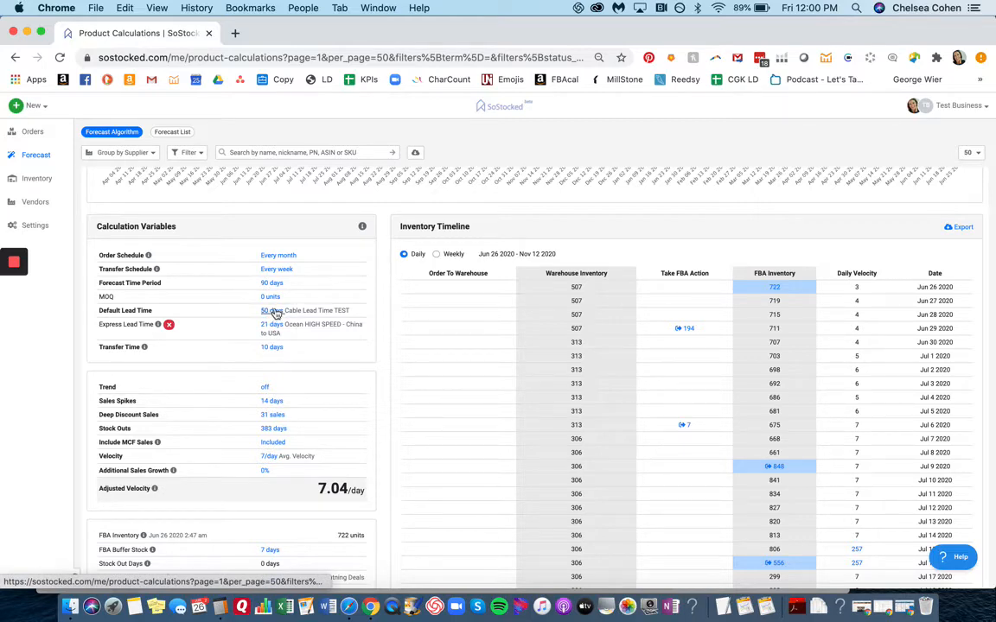
scroll(738, 540, "down", 15)
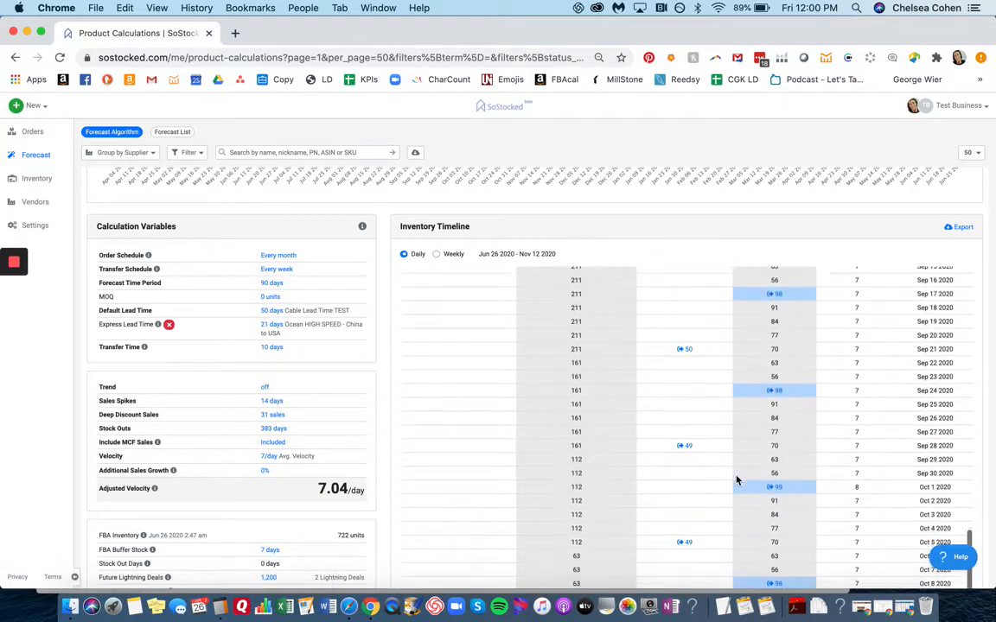
scroll(736, 479, "up", 10)
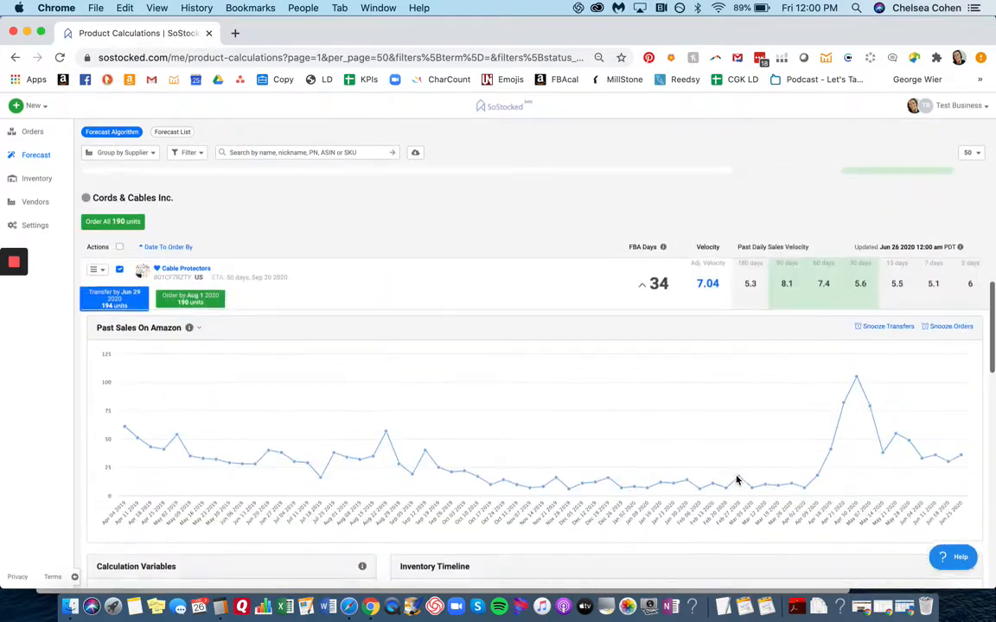
scroll(656, 437, "down", 8)
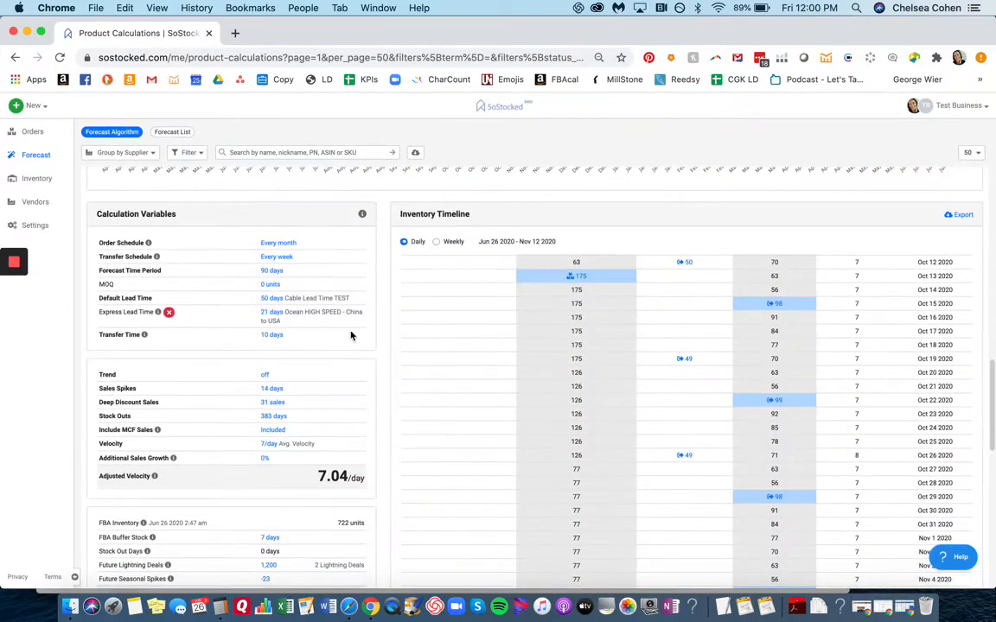
- Set the Forecast Time Period to 315 days and apply it to this forecast only
left_click(269, 272)
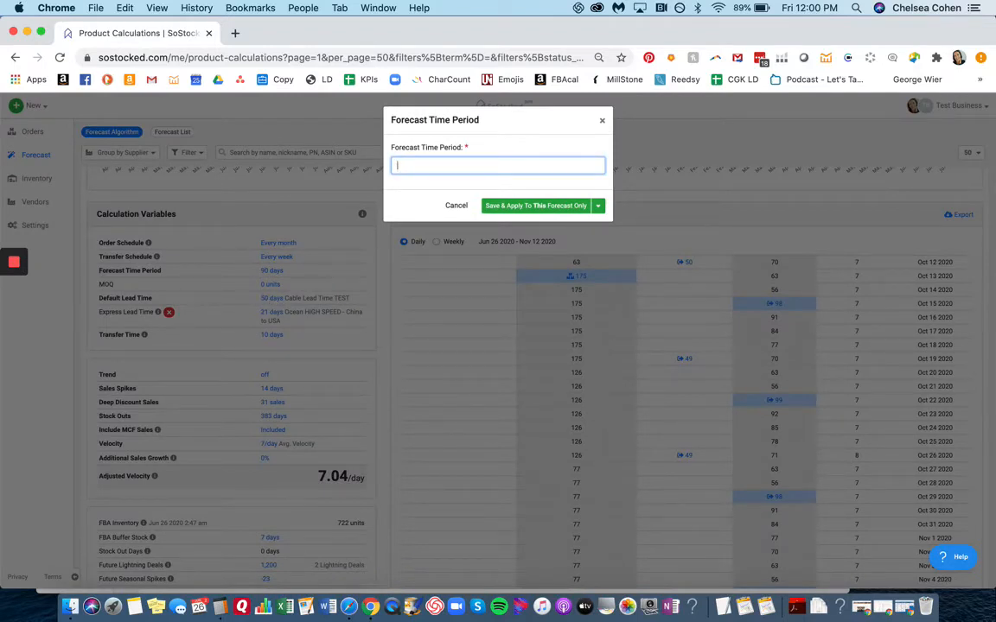
type("315")
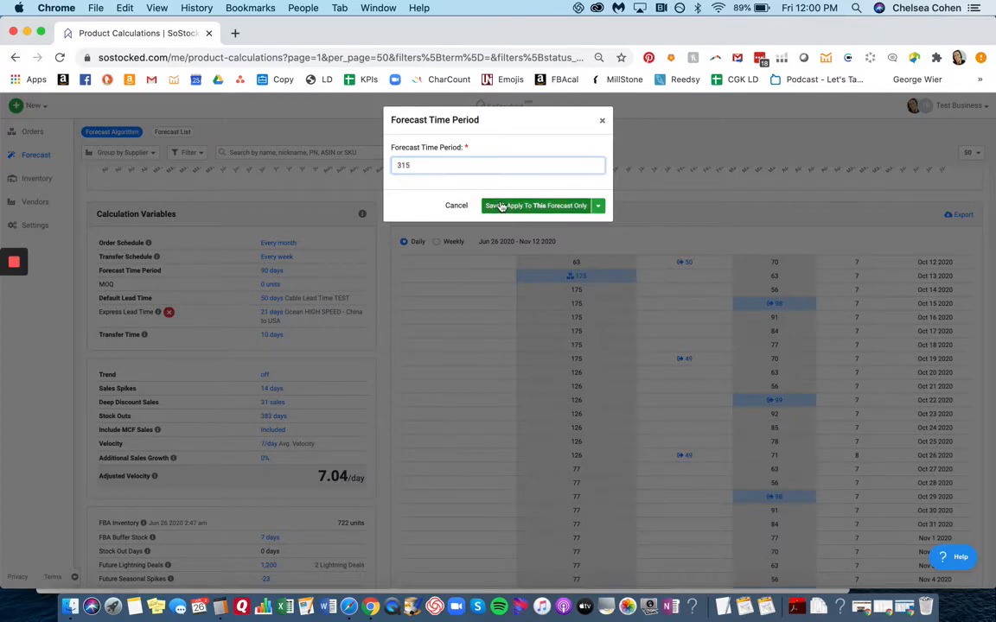
left_click(501, 206)
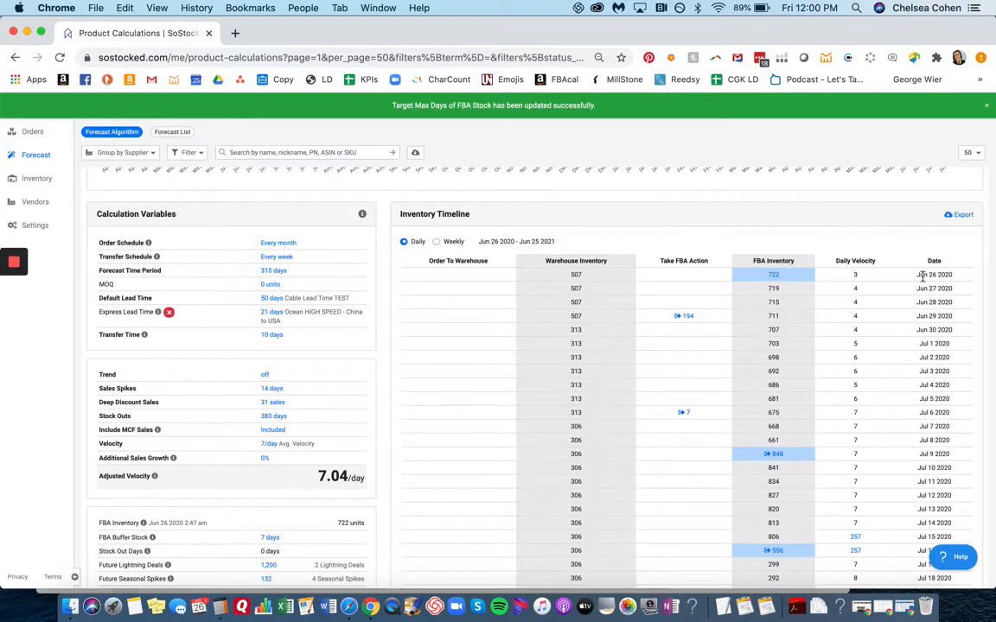
- Review the extended daily inventory timeline from its first date through its last date
scroll(853, 446, "down", 20)
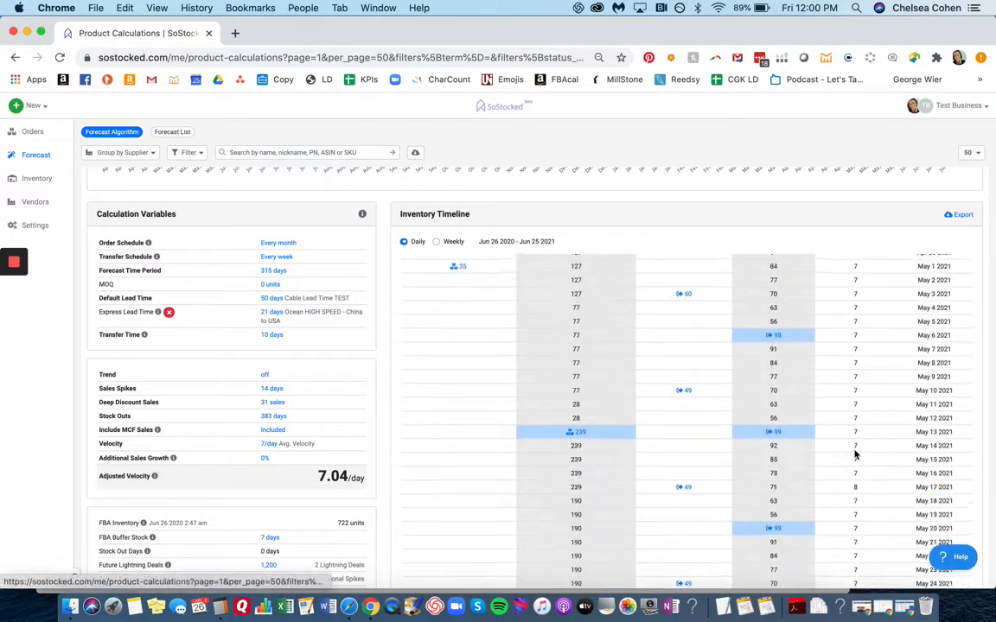
scroll(853, 449, "down", 10)
scroll(852, 445, "up", 8)
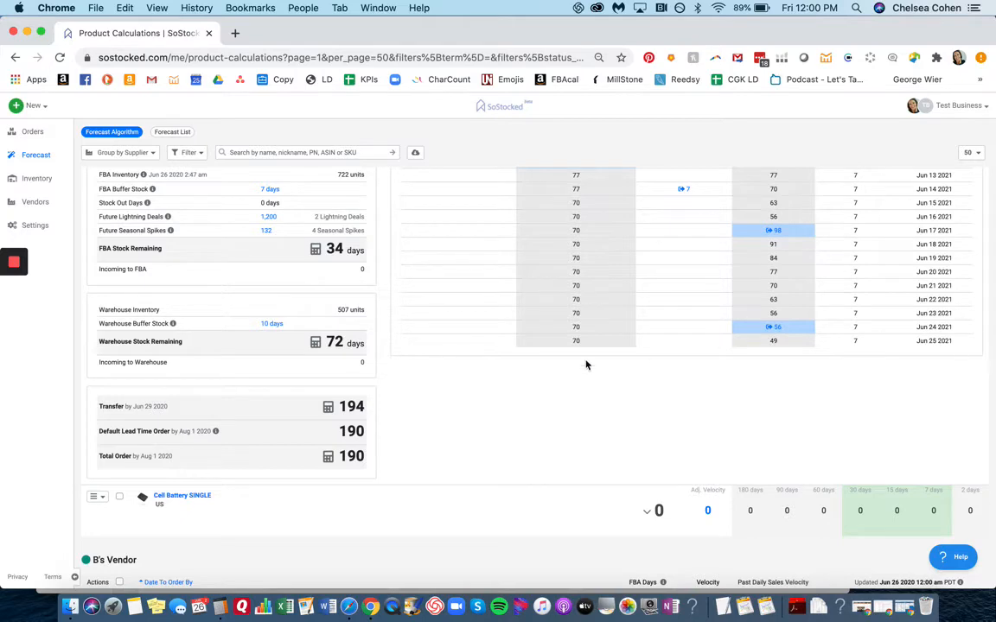
scroll(372, 288, "up", 5)
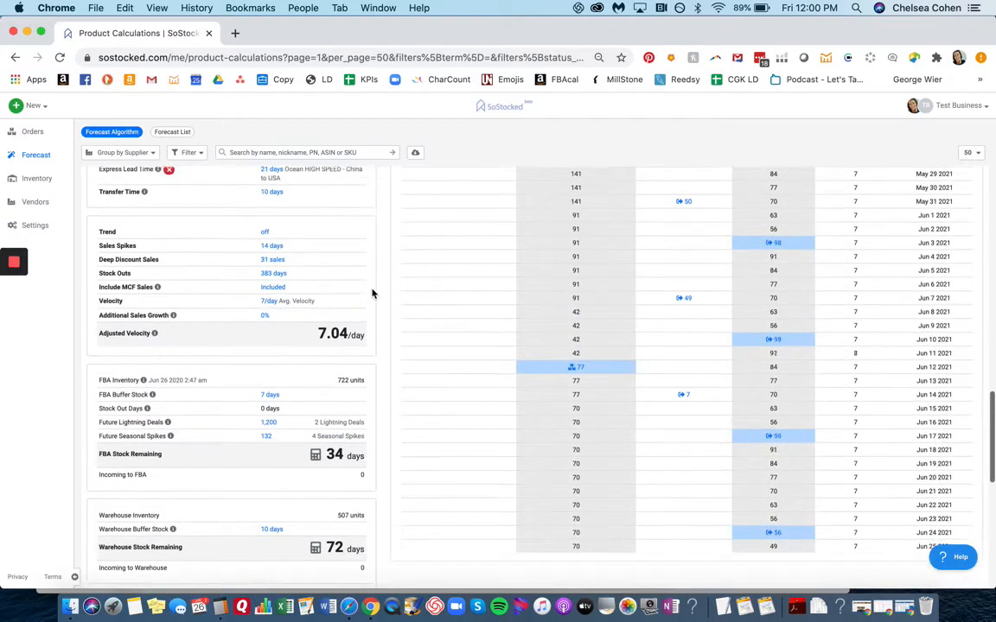
scroll(675, 429, "up", 20)
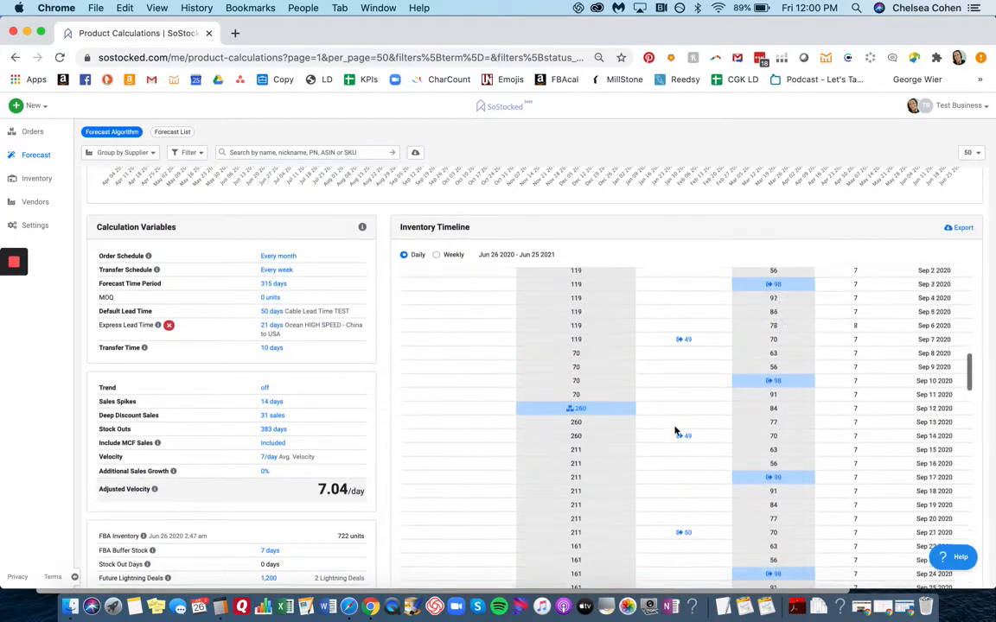
scroll(676, 428, "up", 2)
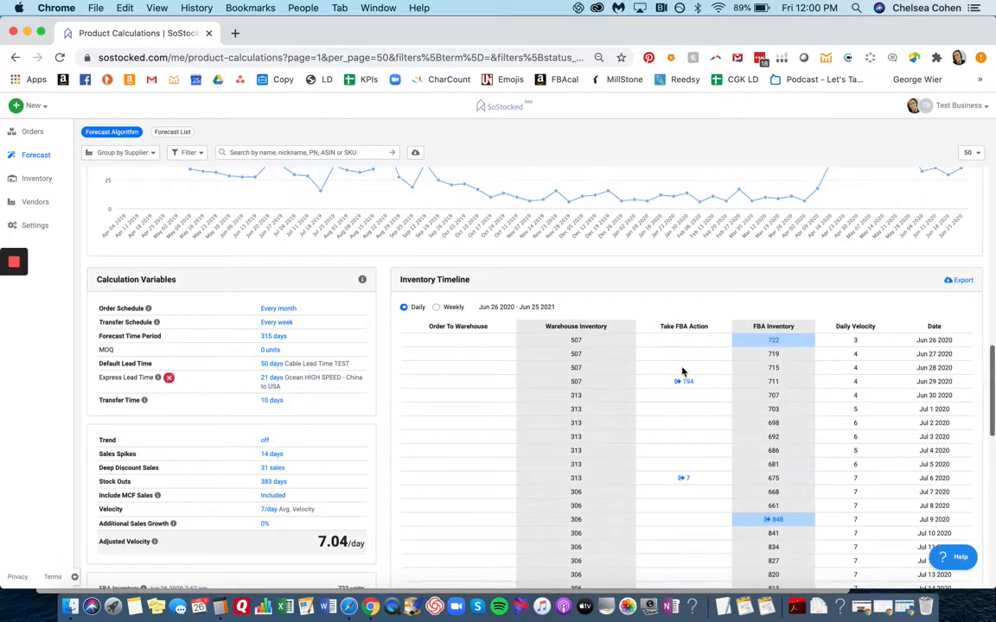
- Examine the suggested FBA transfers and warehouse orders from late June through mid-August in the inventory timeline
mouse_move(687, 388)
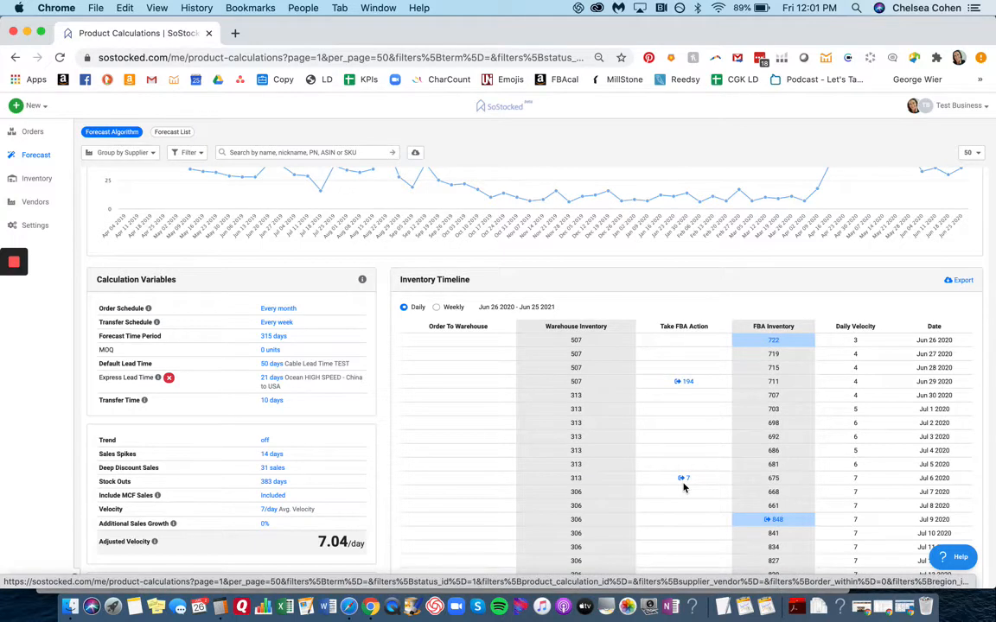
scroll(683, 486, "down", 5)
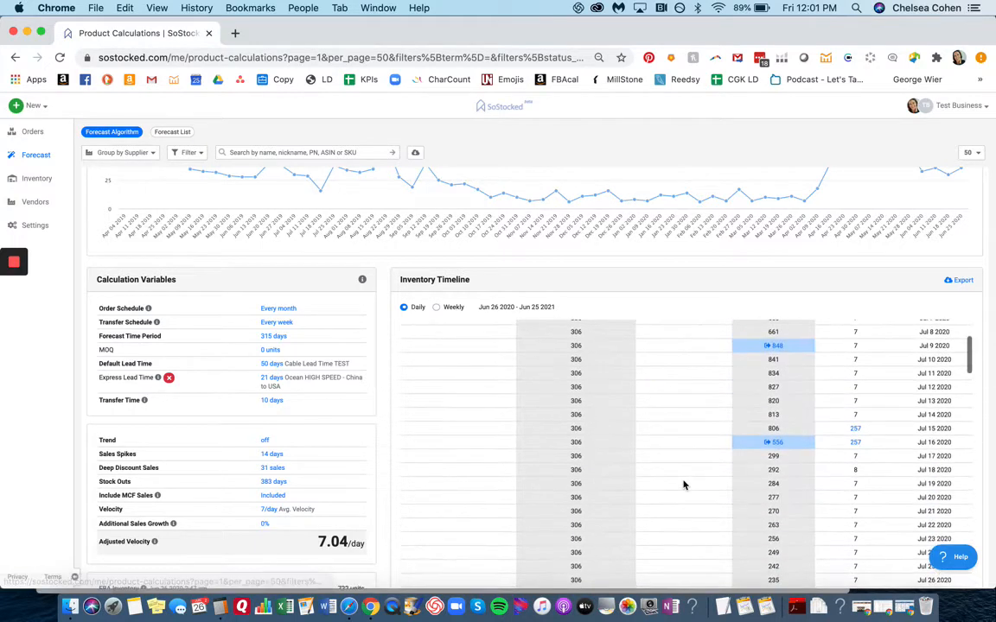
scroll(683, 484, "down", 5)
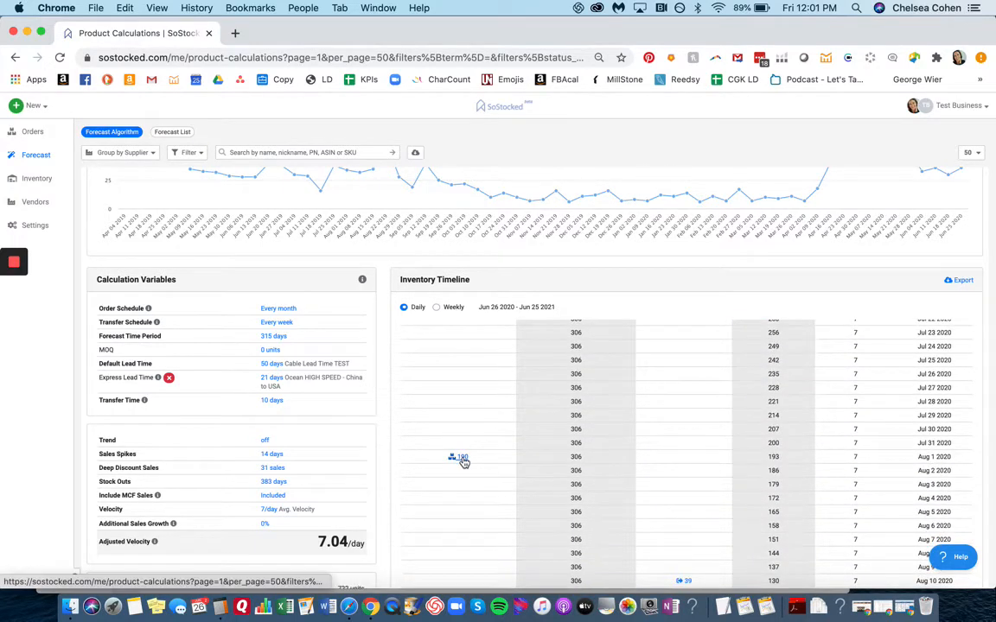
mouse_move(464, 461)
scroll(605, 501, "down", 2)
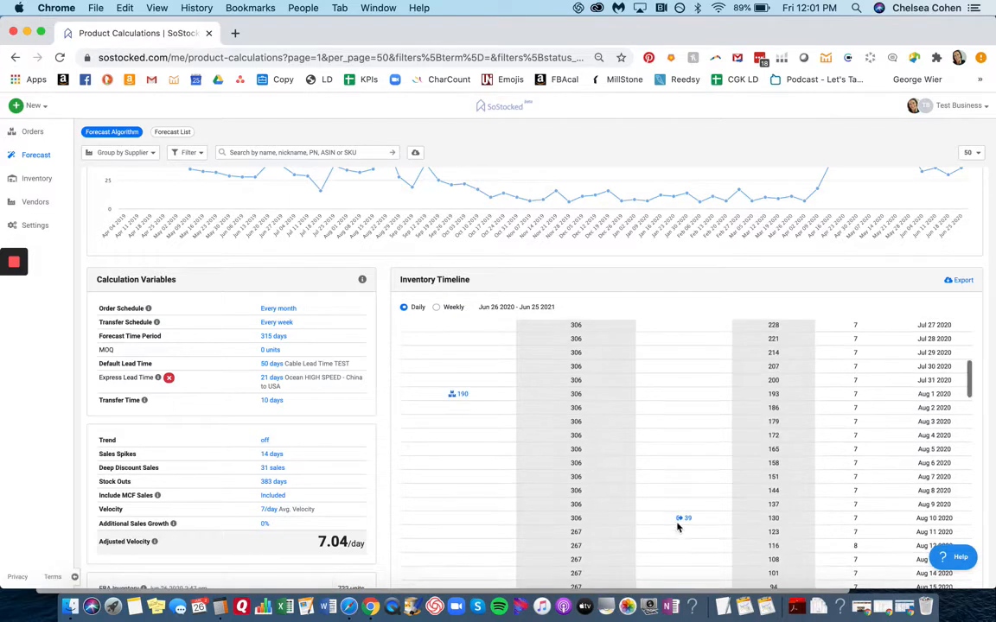
mouse_move(683, 521)
scroll(632, 435, "up", 10)
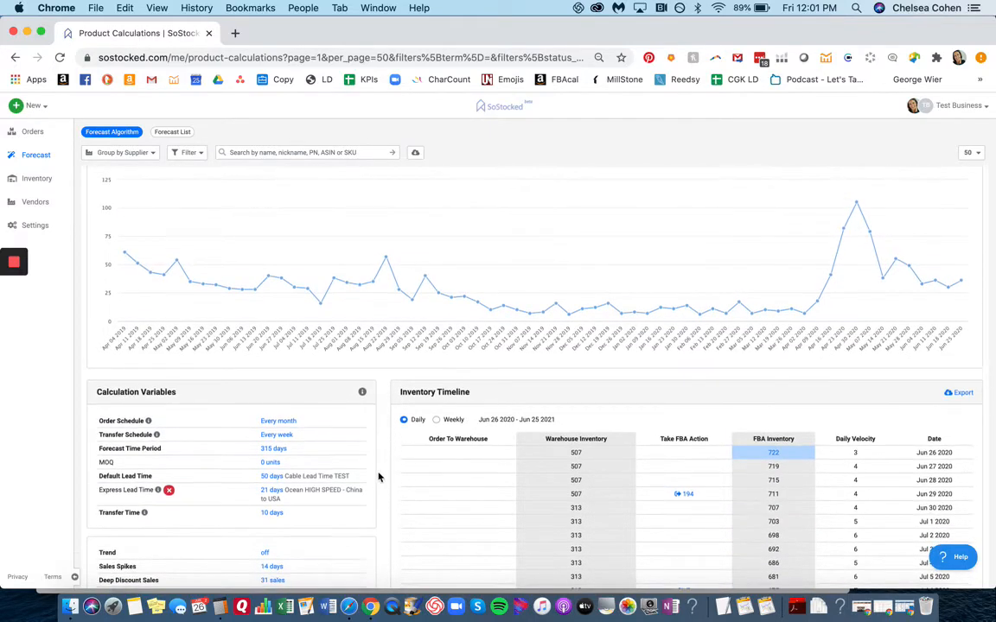
scroll(385, 486, "down", 3)
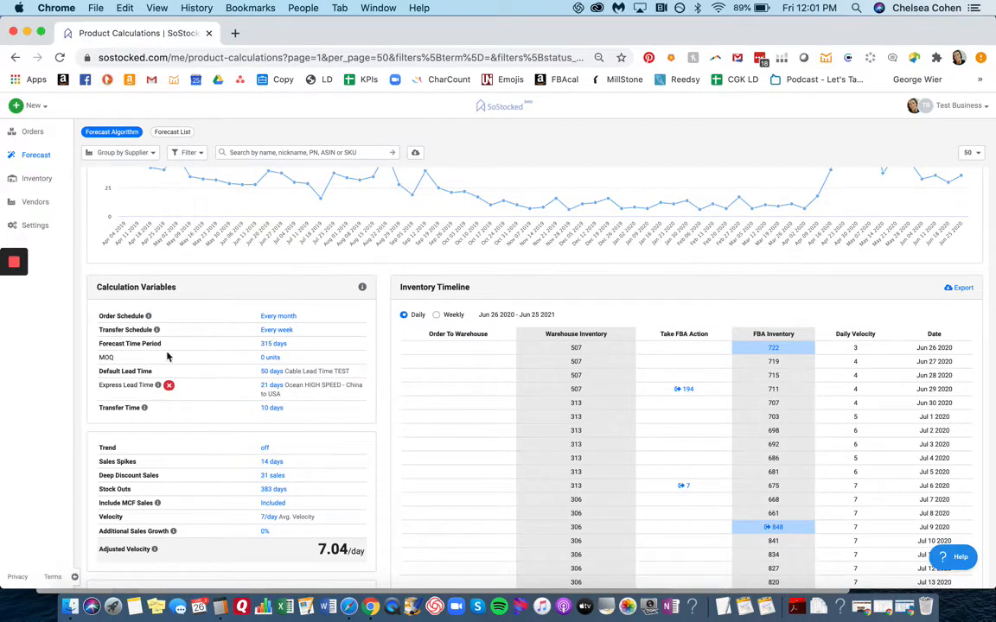
- Look through the order frequency options in the Order Schedule settings and close them without saving
left_click(278, 317)
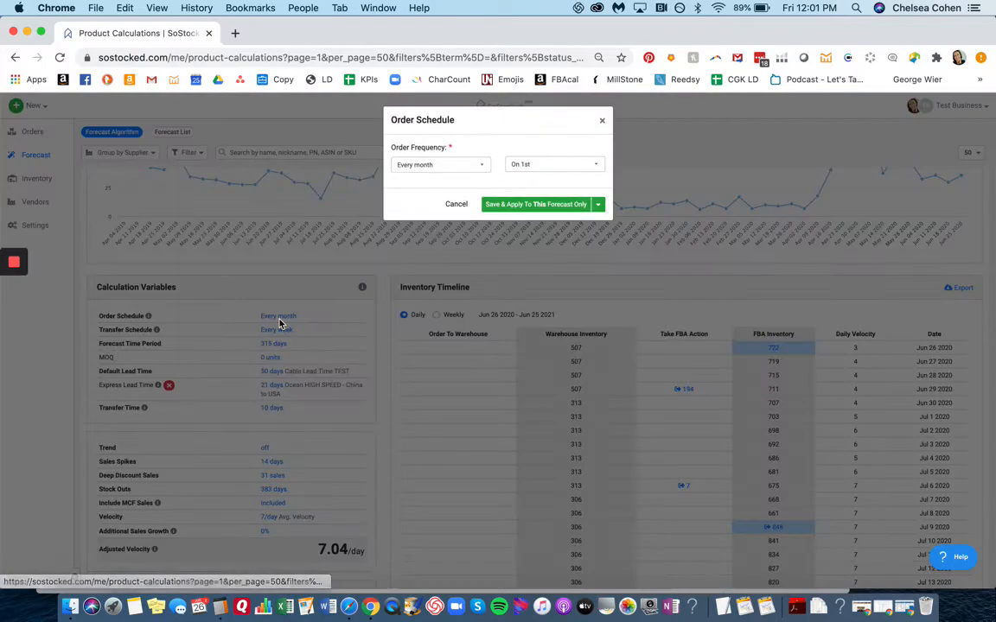
left_click(446, 174)
scroll(432, 249, "down", 3)
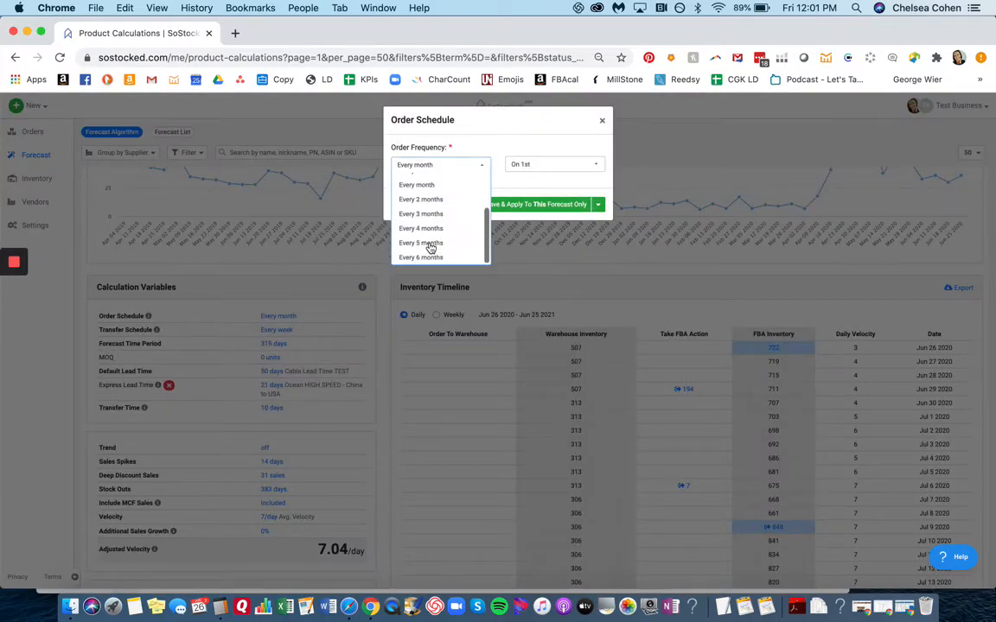
left_click(500, 139)
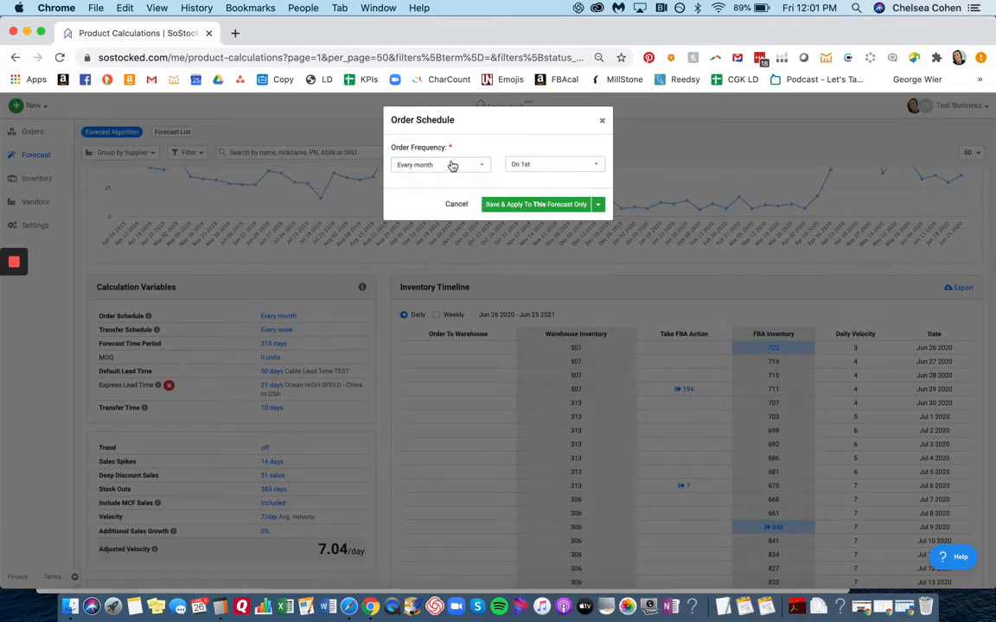
left_click(603, 121)
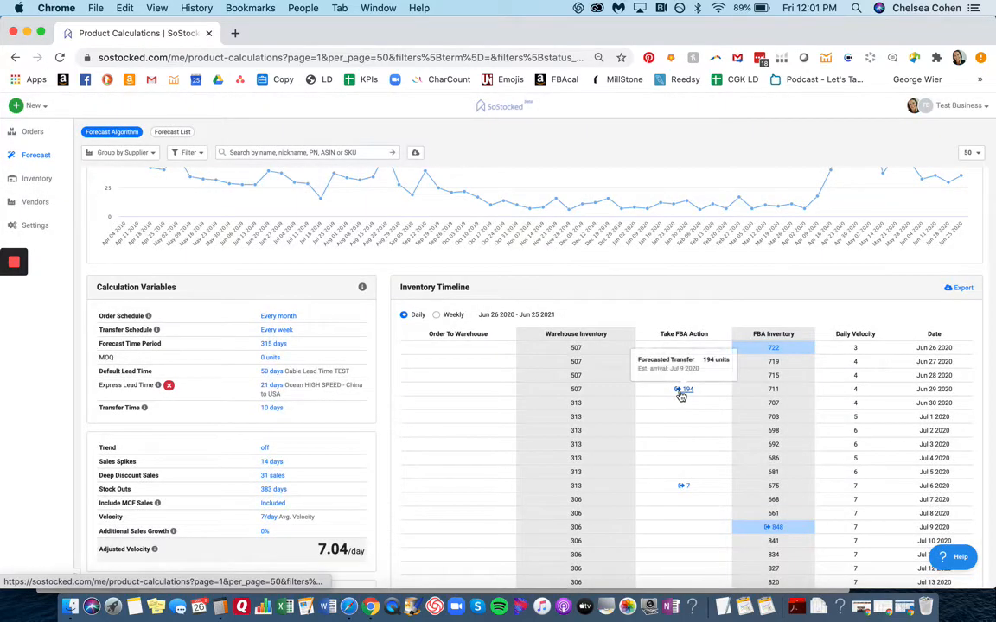
- Find the August 1 order in the timeline and check the Order Schedule's frequency and order day without saving
scroll(588, 440, "down", 10)
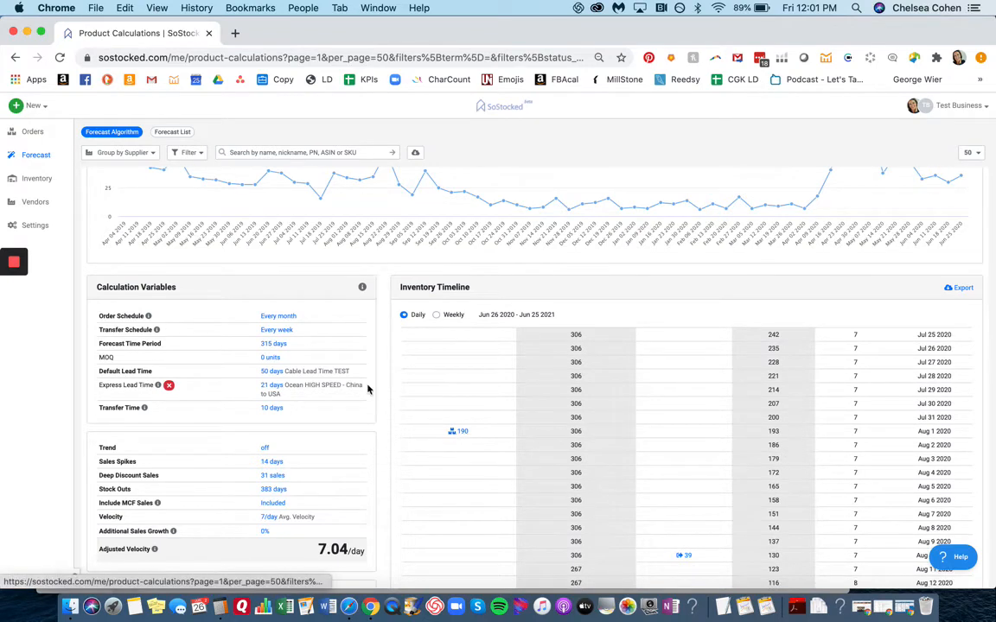
left_click(288, 317)
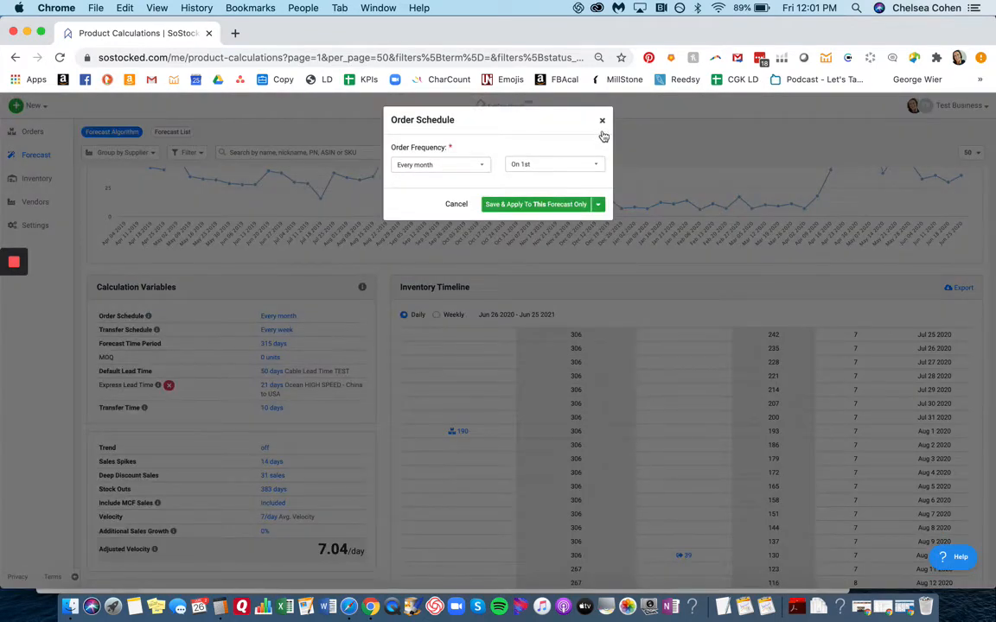
left_click(600, 122)
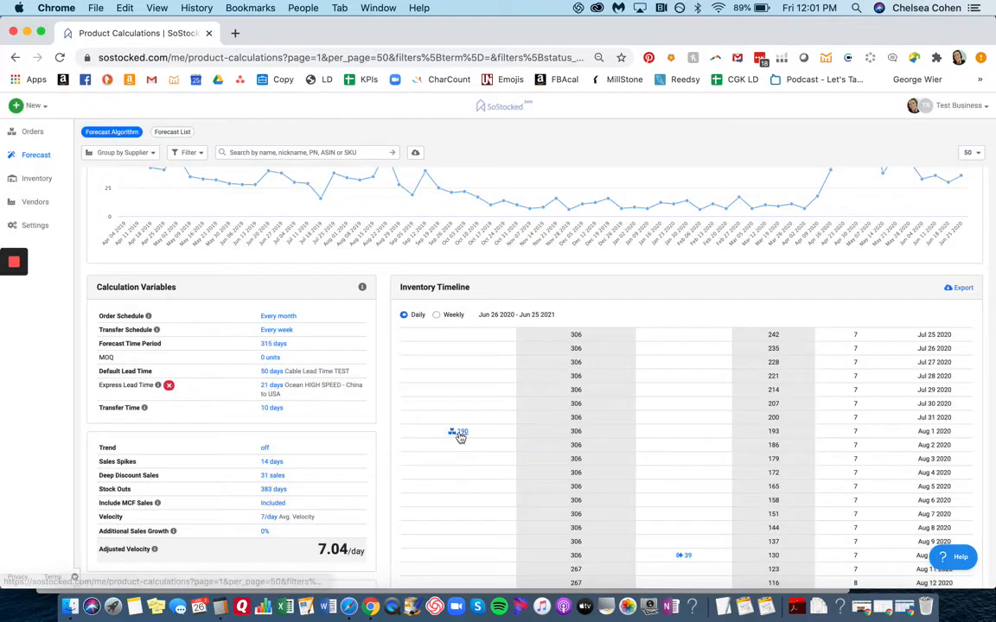
- Compare the forecasted warehouse orders on August 1 and September 1 in the timeline, checking their estimated arrival details
mouse_move(460, 438)
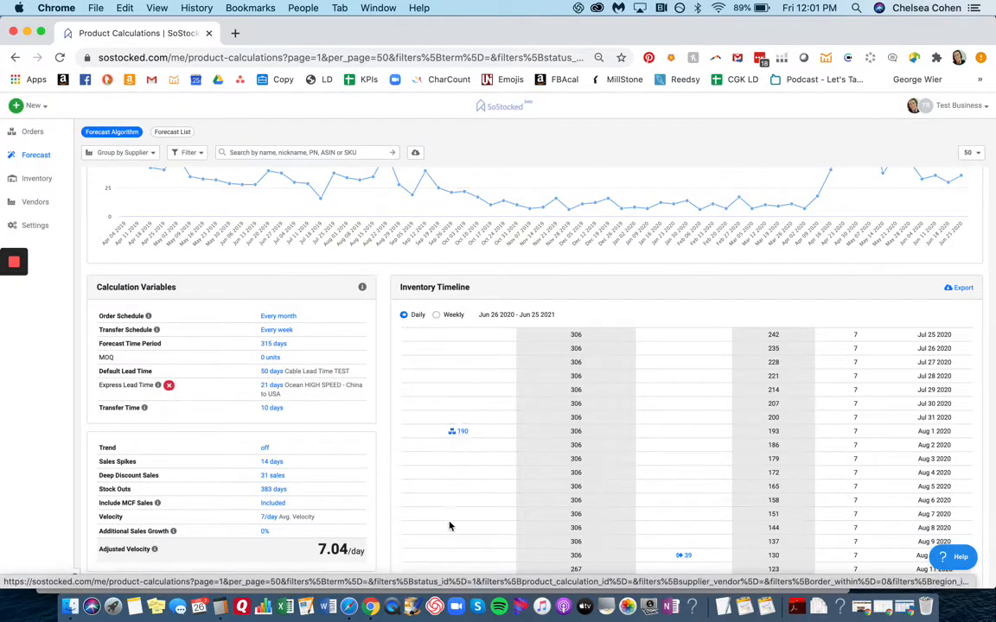
scroll(449, 525, "down", 4)
scroll(450, 524, "down", 6)
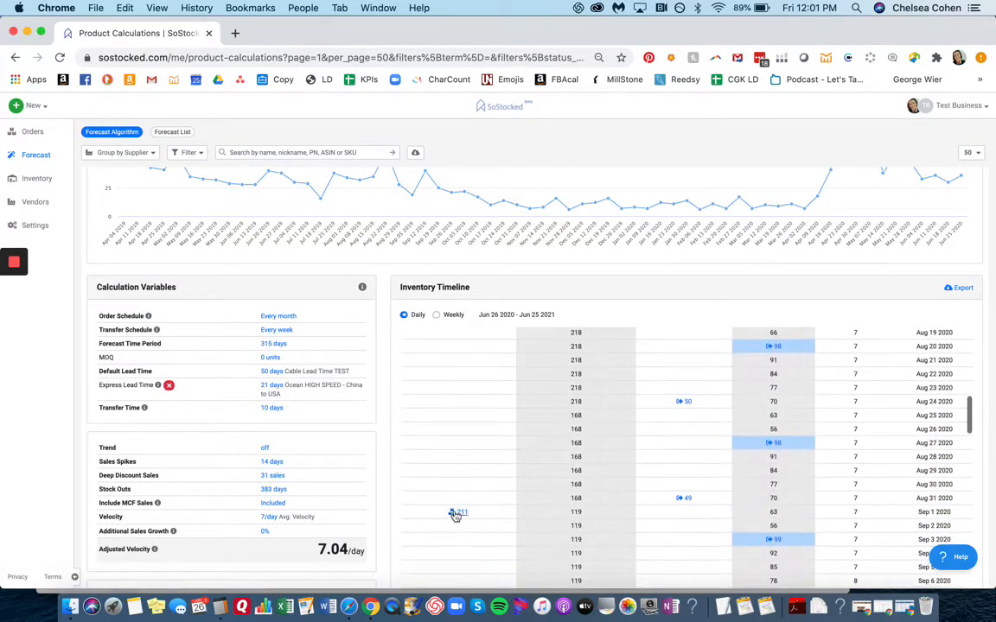
mouse_move(457, 514)
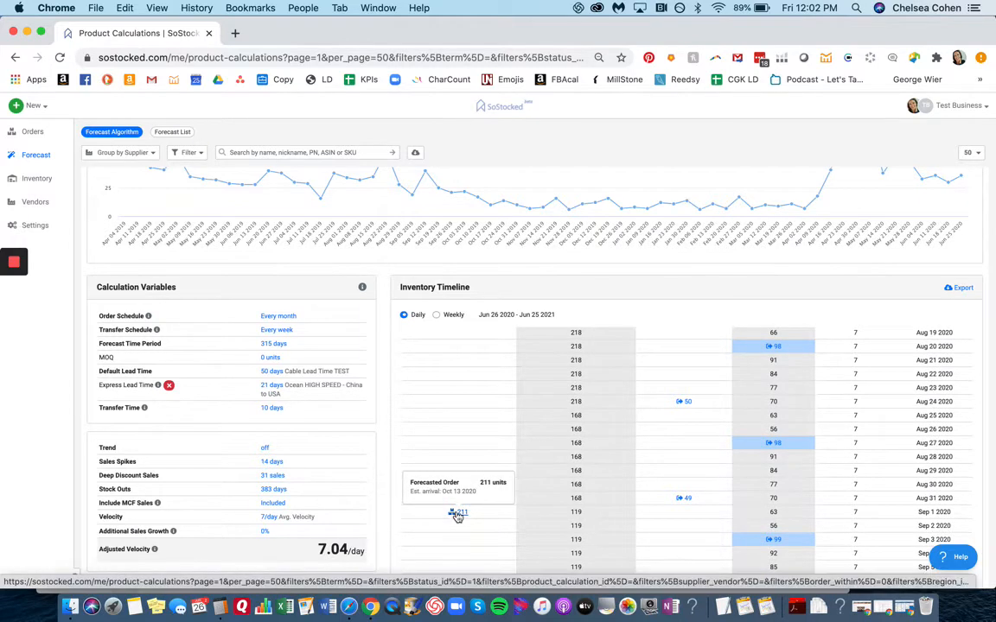
scroll(457, 516, "up", 4)
scroll(457, 517, "up", 6)
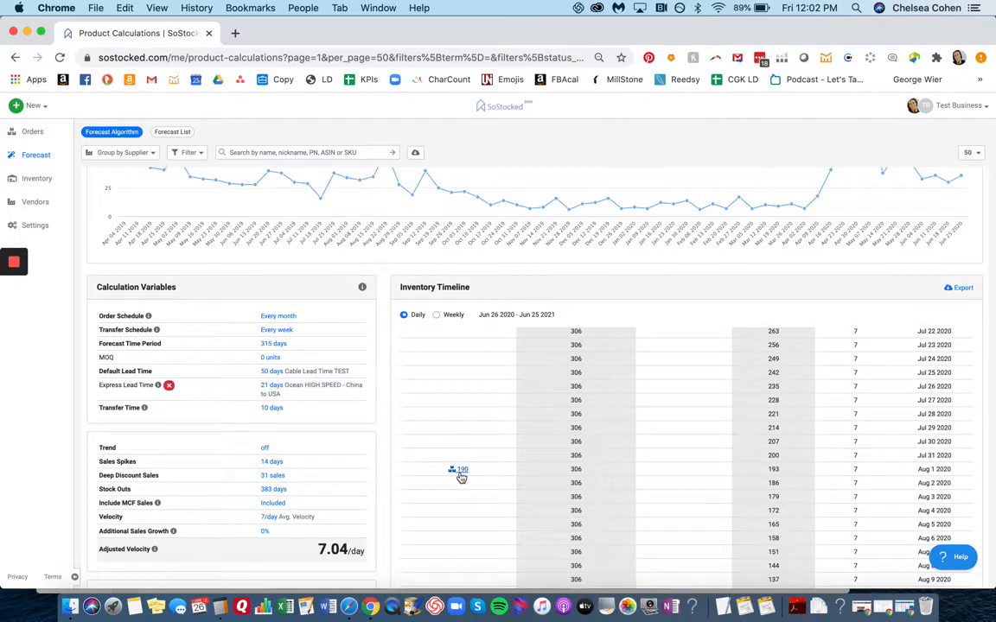
scroll(460, 476, "down", 1)
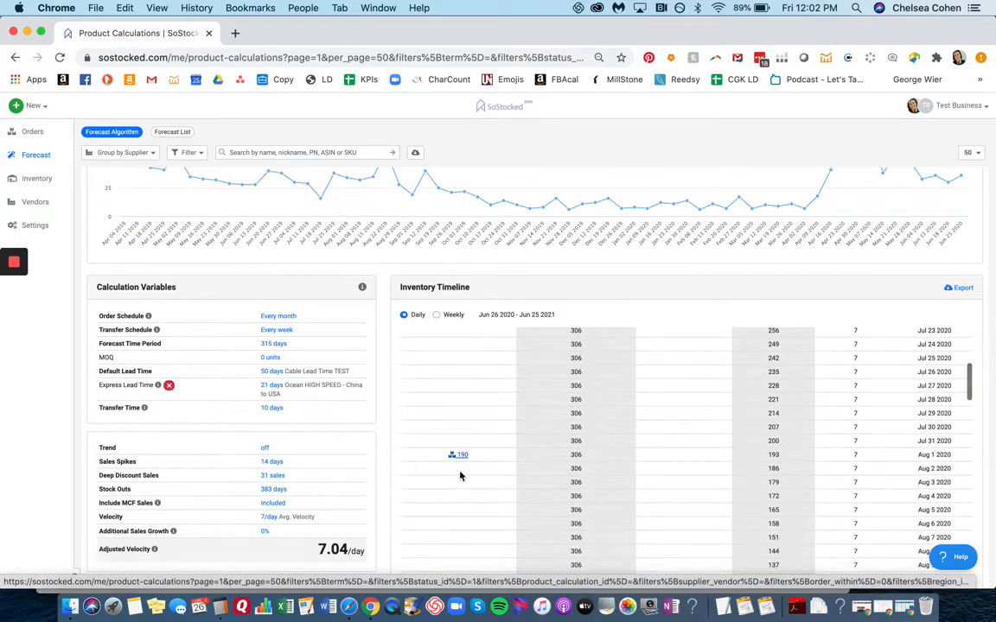
scroll(458, 467, "down", 8)
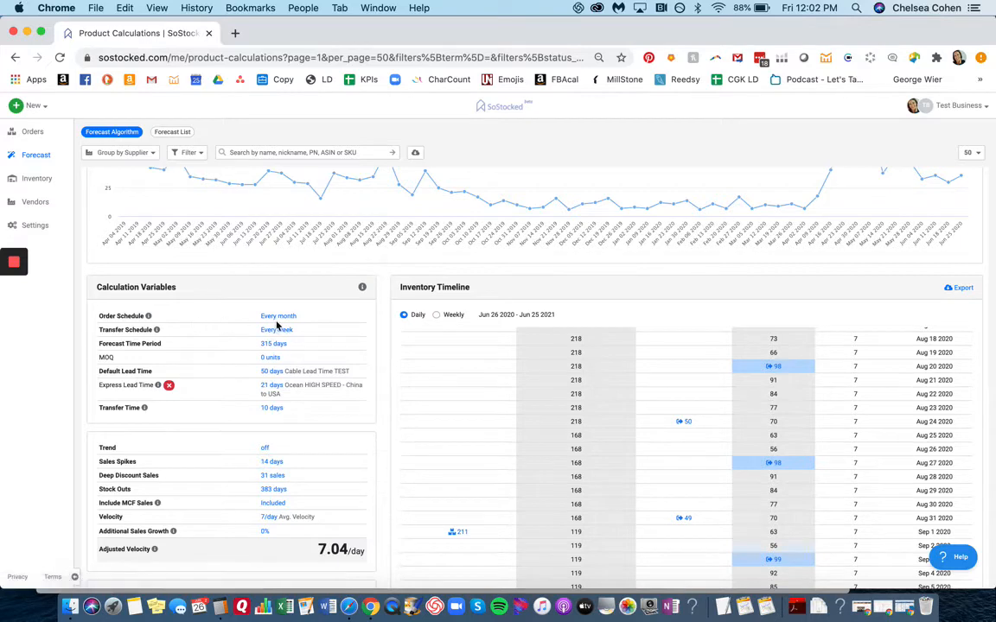
scroll(471, 497, "up", 5)
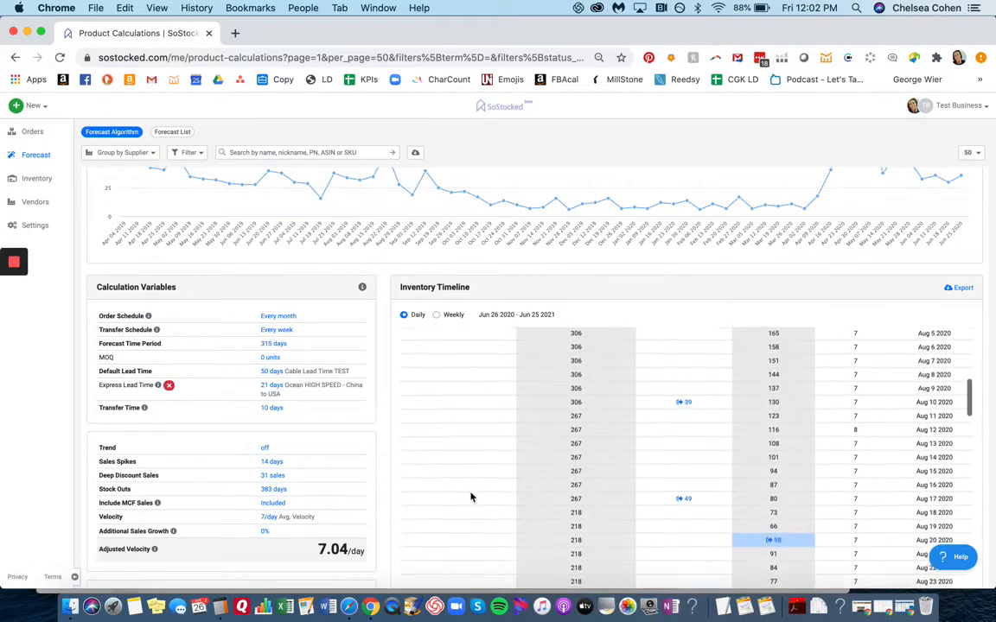
scroll(471, 497, "up", 2)
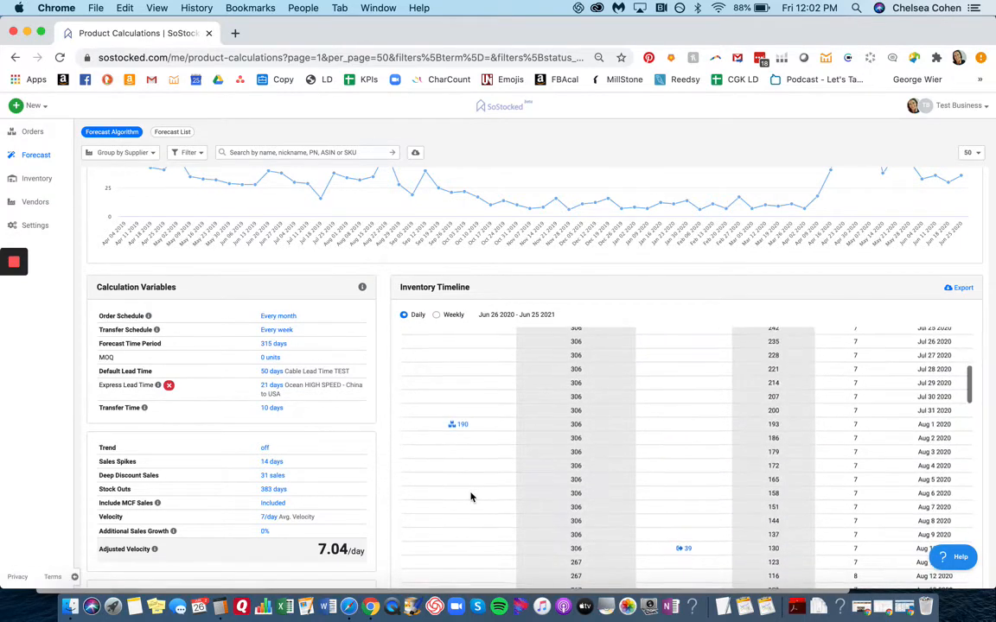
- Set the Order Schedule frequency to Every 2 months and apply it to this forecast only
left_click(272, 319)
left_click(415, 164)
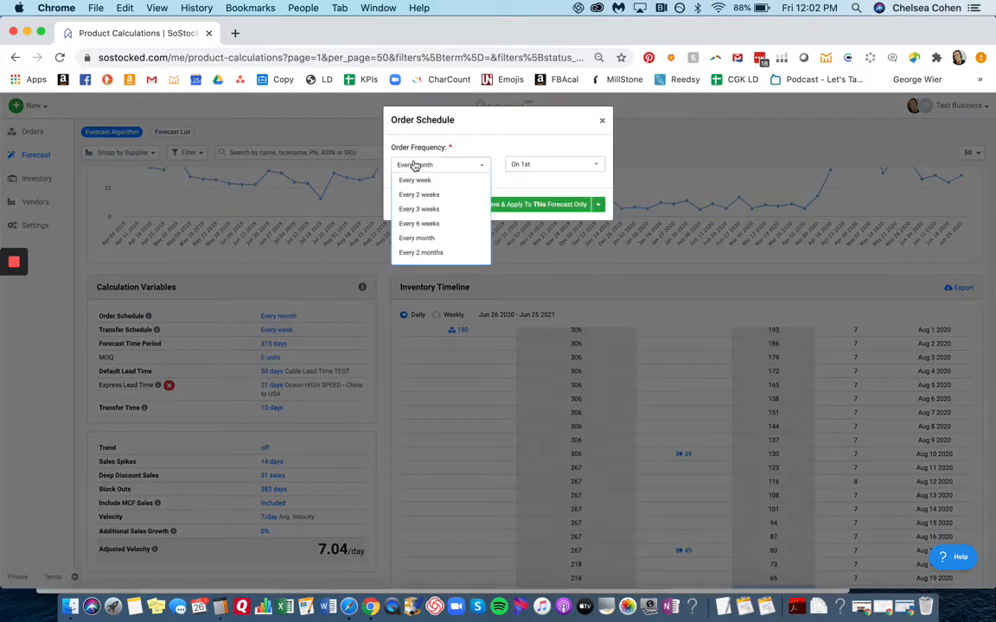
scroll(415, 229, "down", 2)
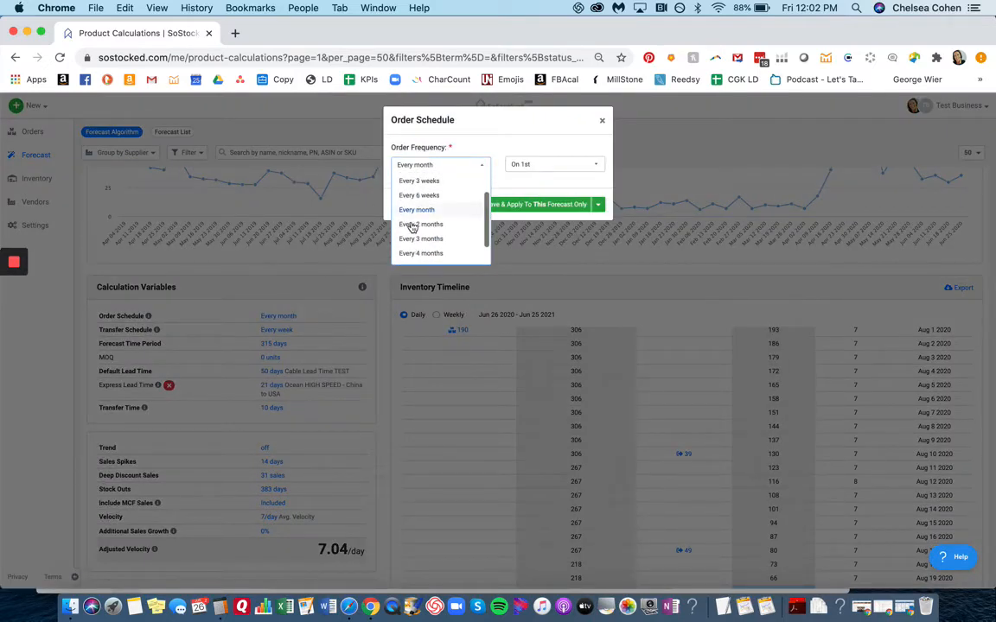
left_click(411, 224)
left_click(506, 206)
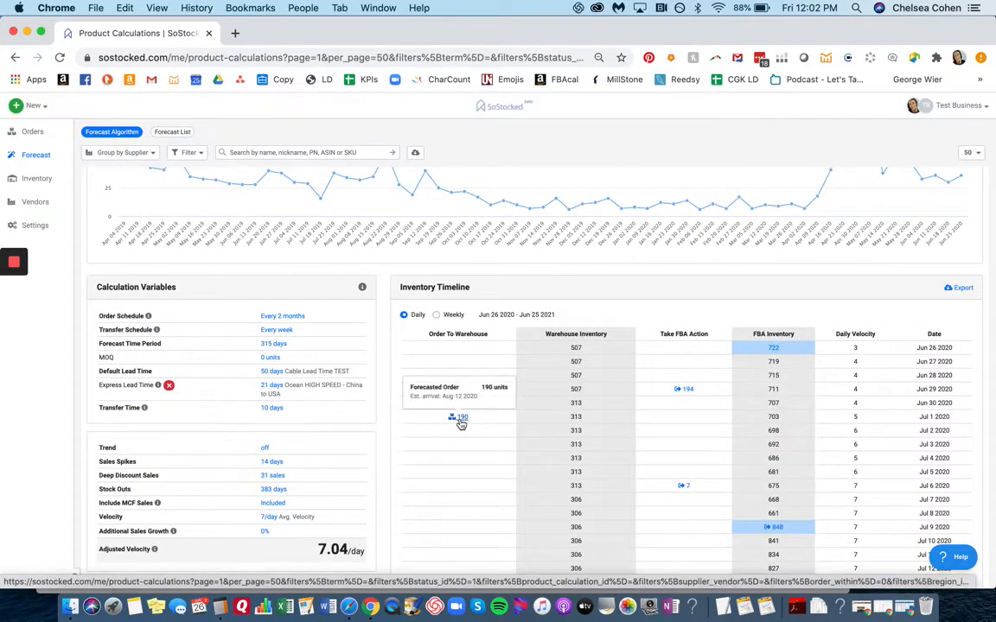
- Examine the forecasted warehouse orders in the inventory timeline from July 1, 2020 through January 1, 2021
scroll(460, 497, "down", 10)
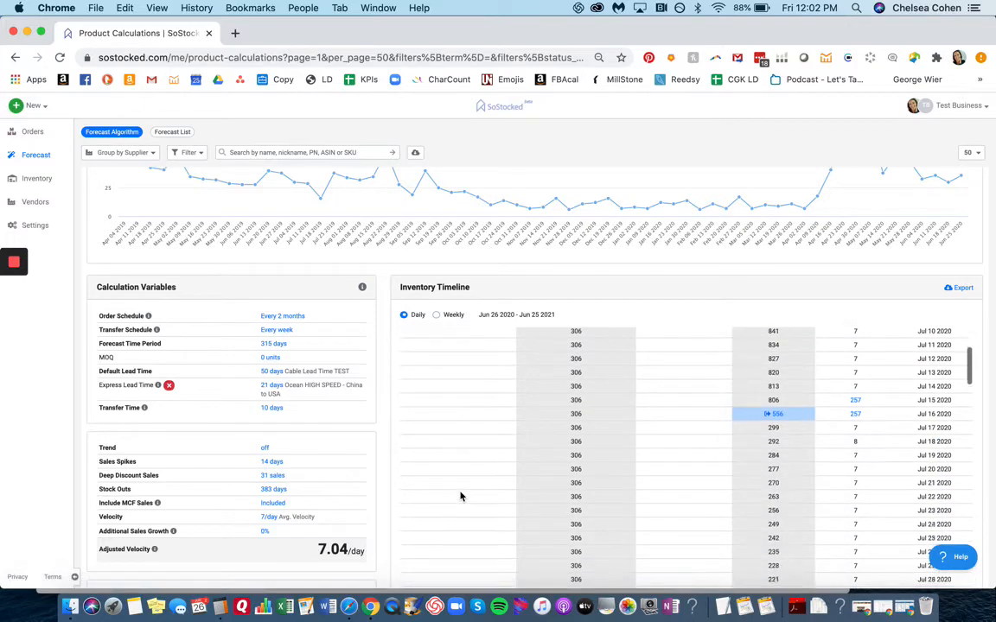
scroll(460, 497, "down", 10)
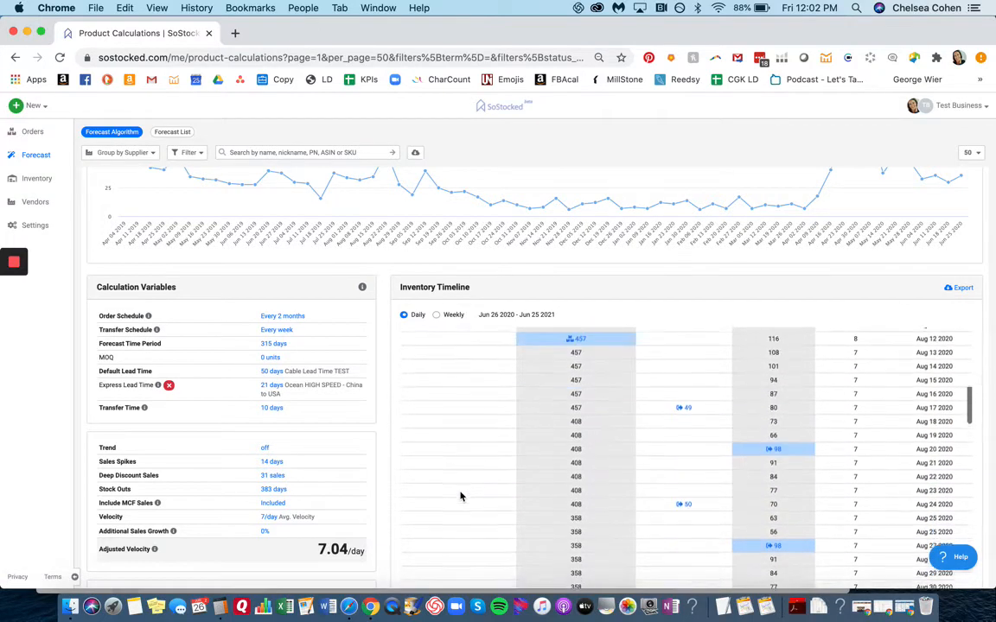
scroll(461, 496, "down", 2)
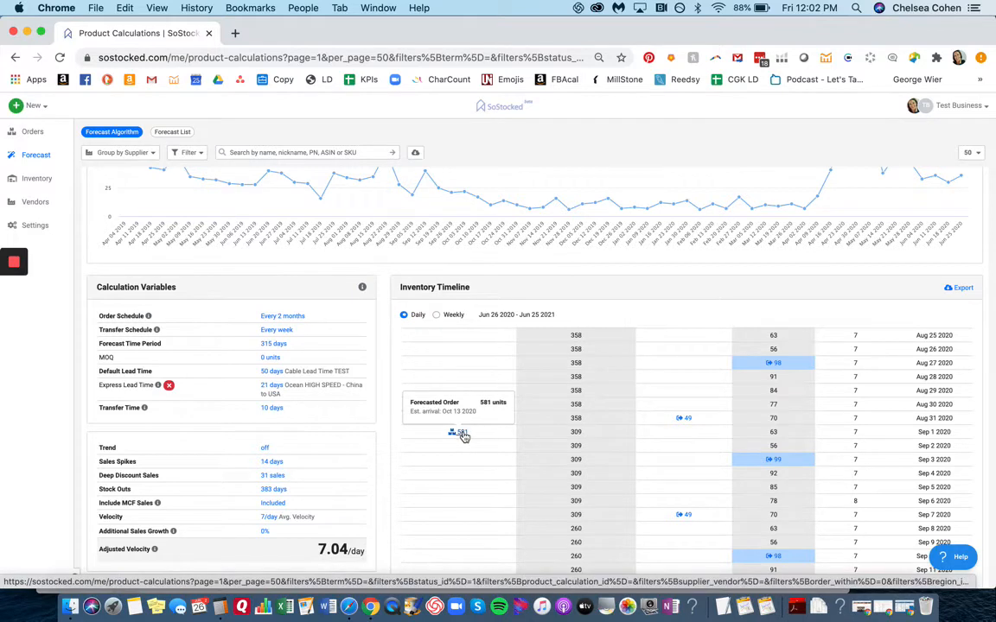
scroll(462, 434, "down", 7)
scroll(463, 436, "down", 20)
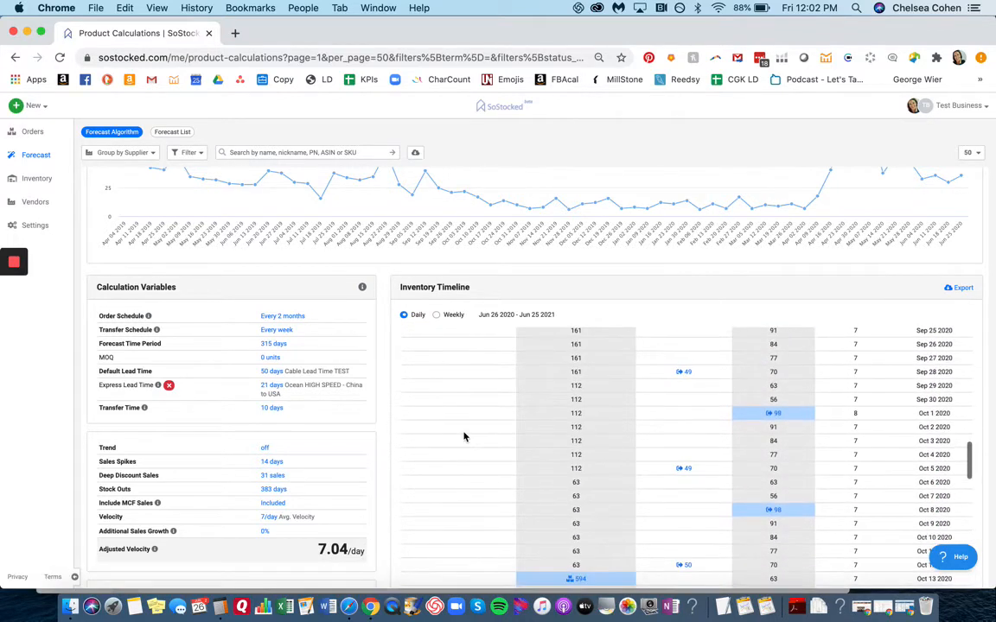
scroll(463, 436, "down", 12)
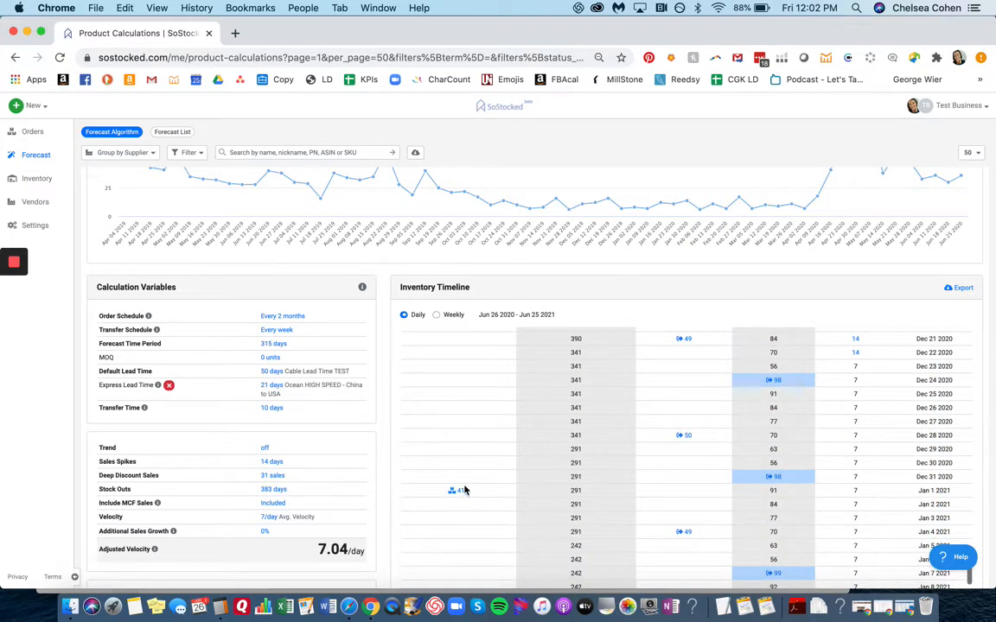
mouse_move(460, 491)
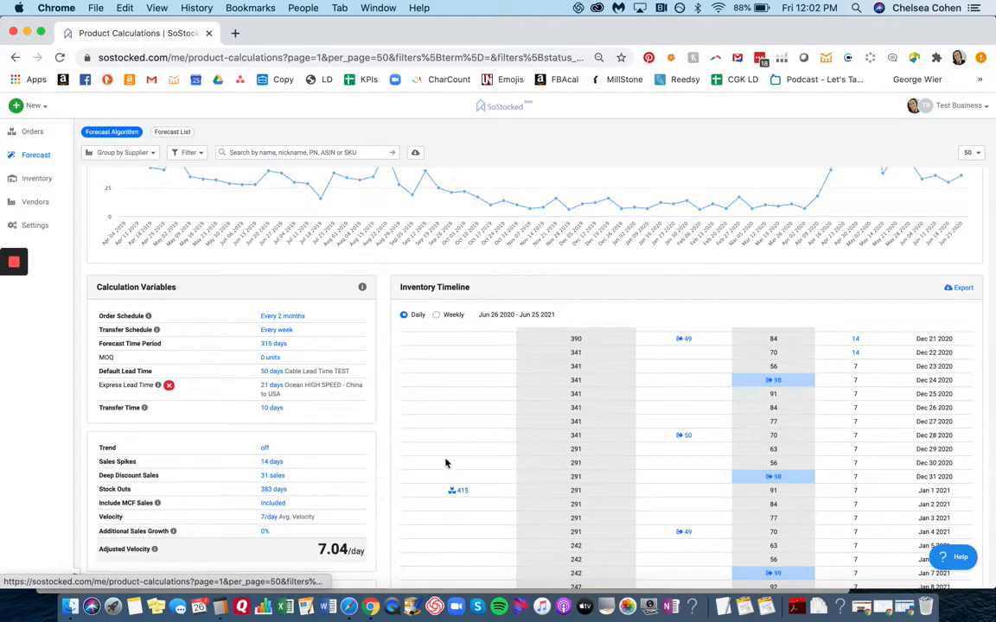
- Go back through the inventory timeline and check the estimated arrival of the September 21 forecasted FBA transfer
scroll(445, 446, "up", 12)
scroll(444, 446, "up", 8)
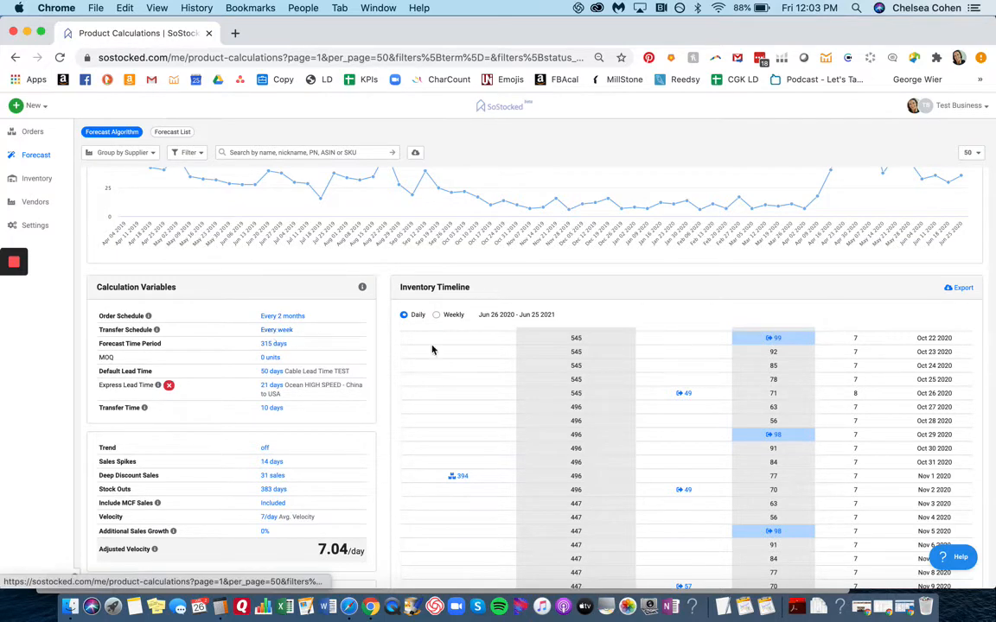
scroll(524, 389, "up", 5)
scroll(524, 389, "up", 2)
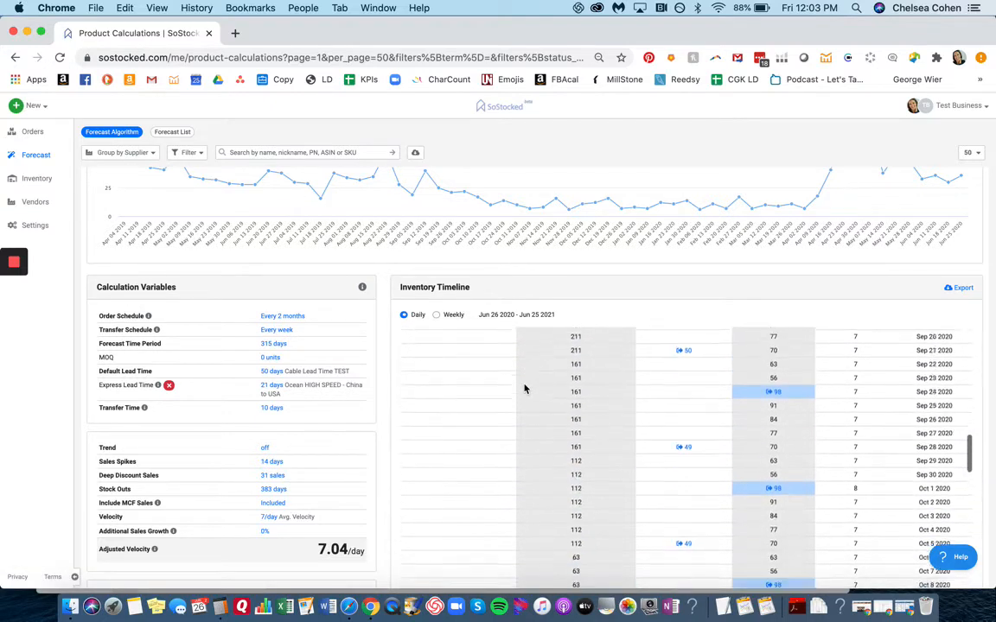
mouse_move(682, 396)
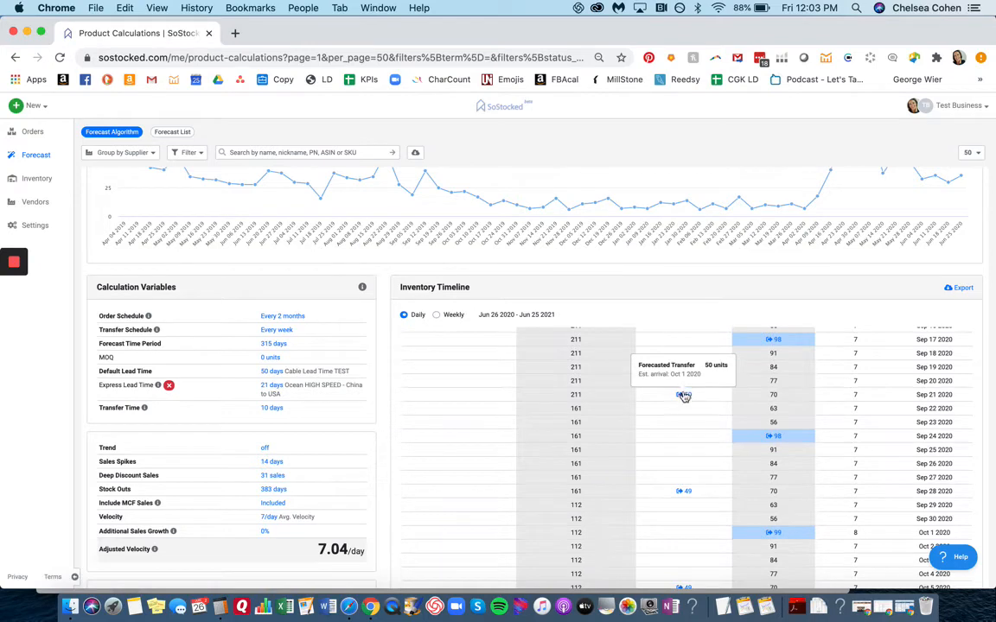
- Set the Transfer Schedule to Every month on the 15th for this forecast only and check the July transfers
left_click(269, 330)
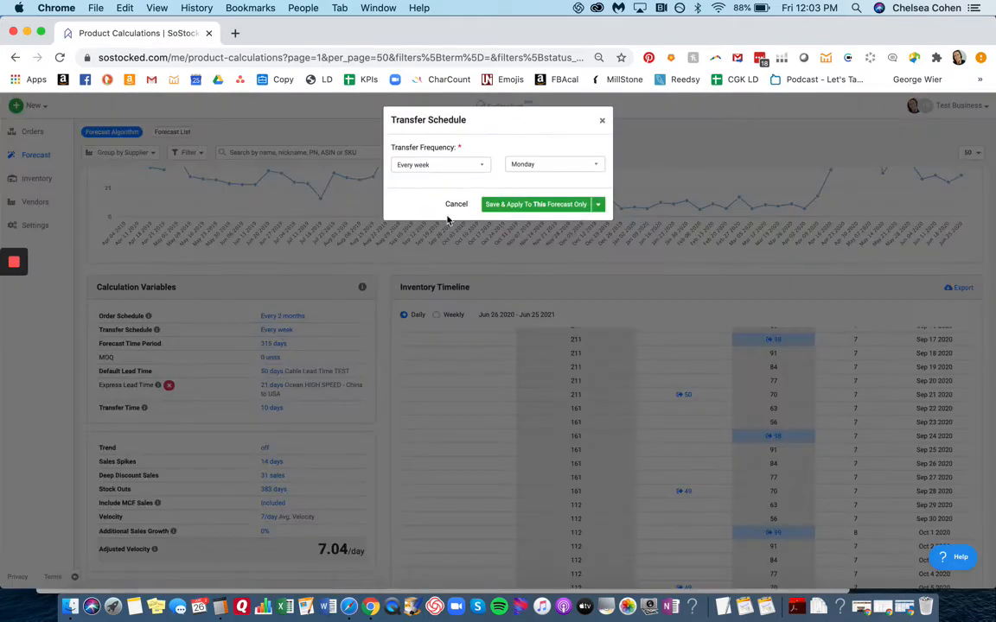
left_click(445, 166)
left_click(404, 255)
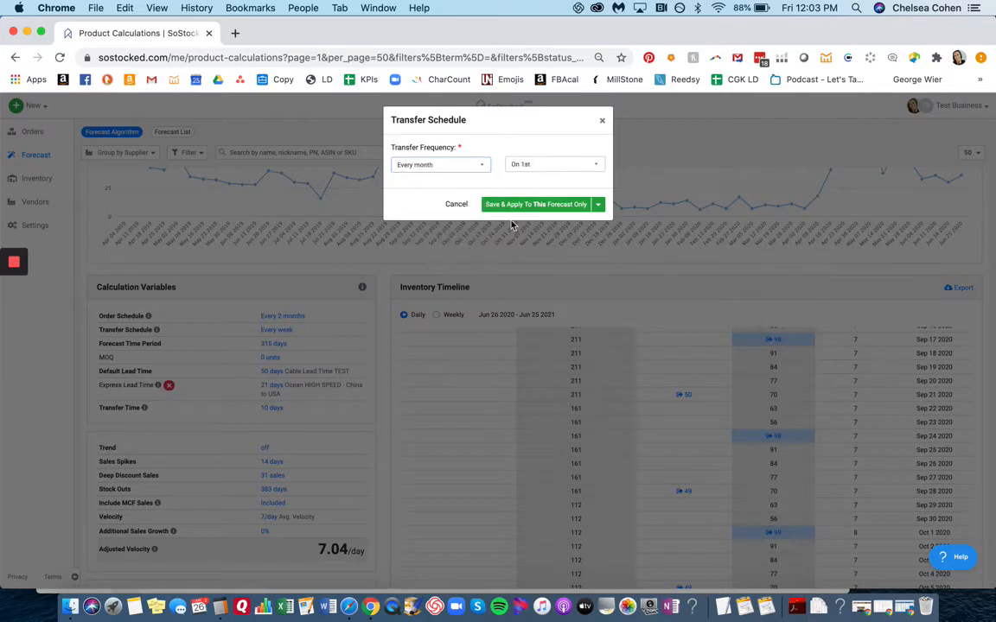
left_click(536, 164)
scroll(523, 252, "down", 2)
scroll(523, 255, "down", 2)
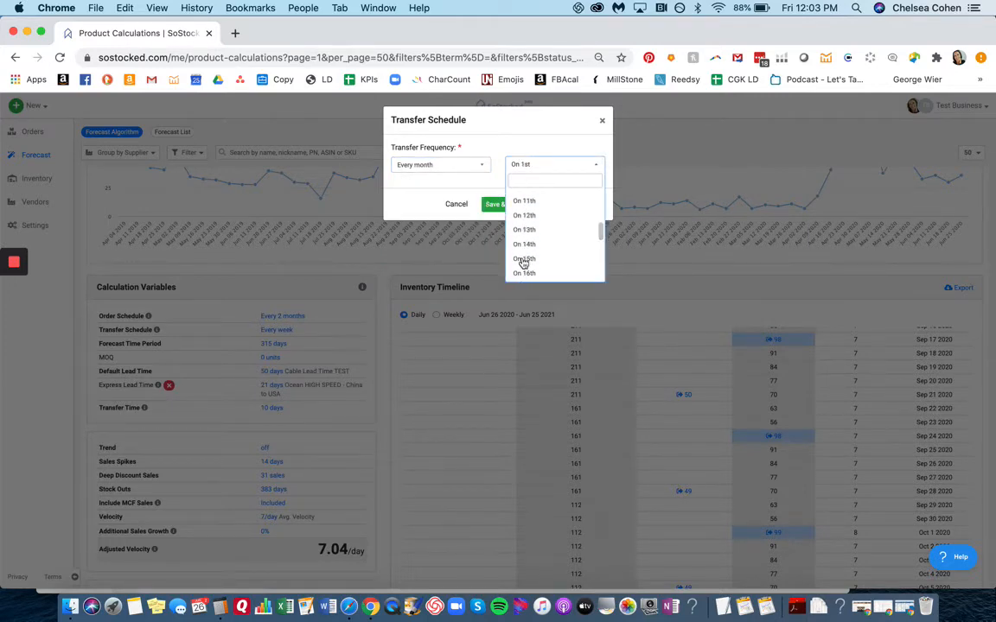
left_click(524, 259)
left_click(519, 204)
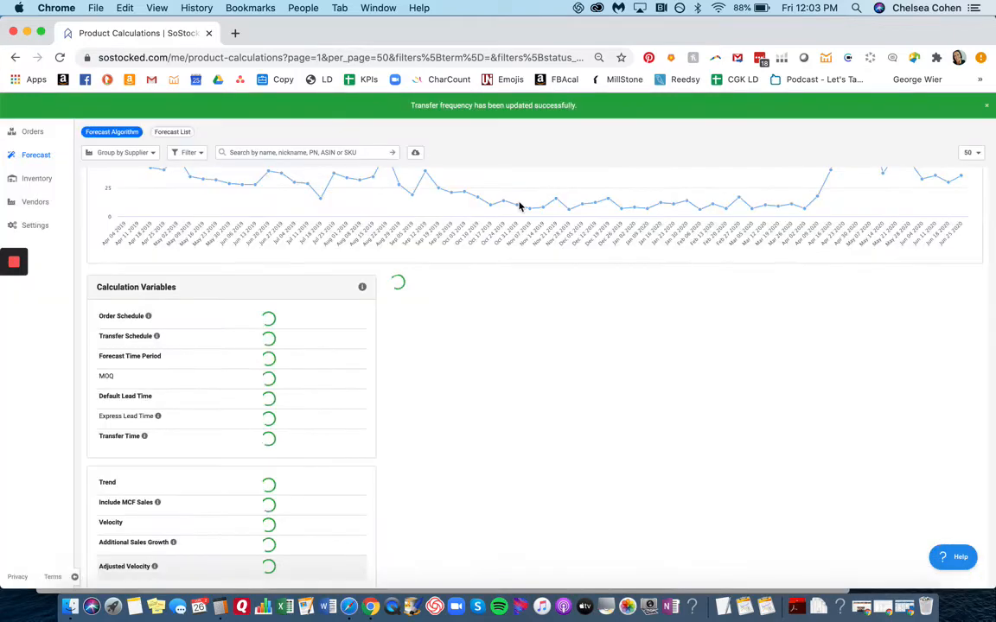
scroll(729, 456, "down", 2)
scroll(673, 511, "down", 1)
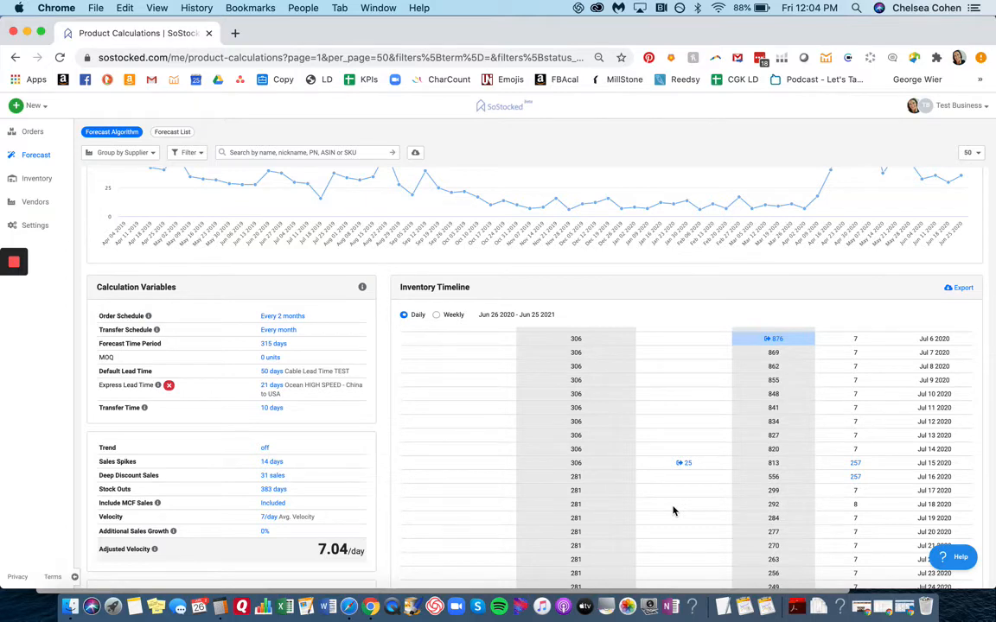
- Change the monthly transfer day to the 25th and apply it to this forecast only
left_click(277, 330)
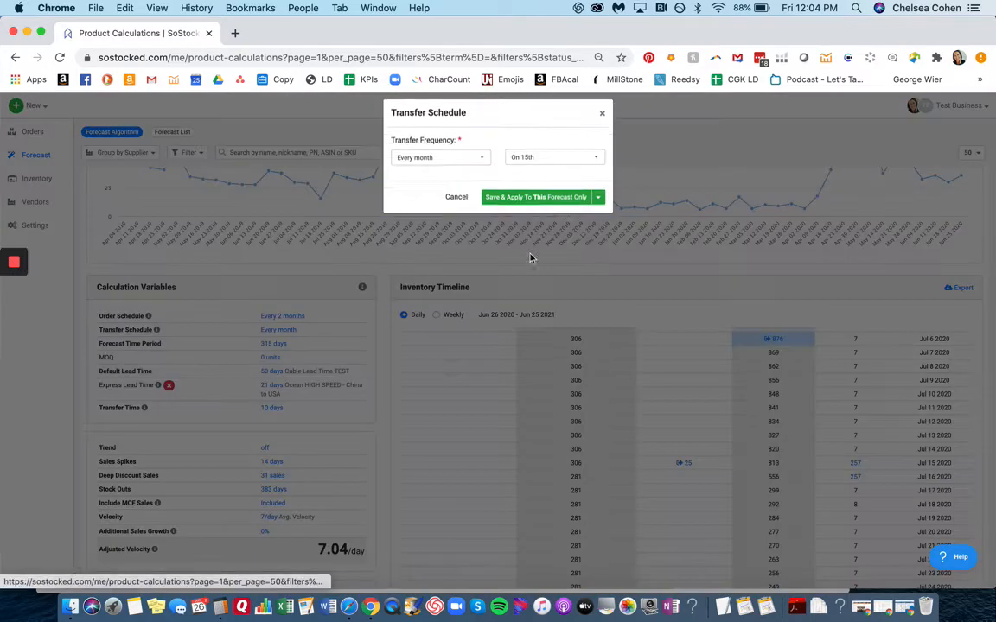
left_click(544, 164)
scroll(528, 259, "down", 3)
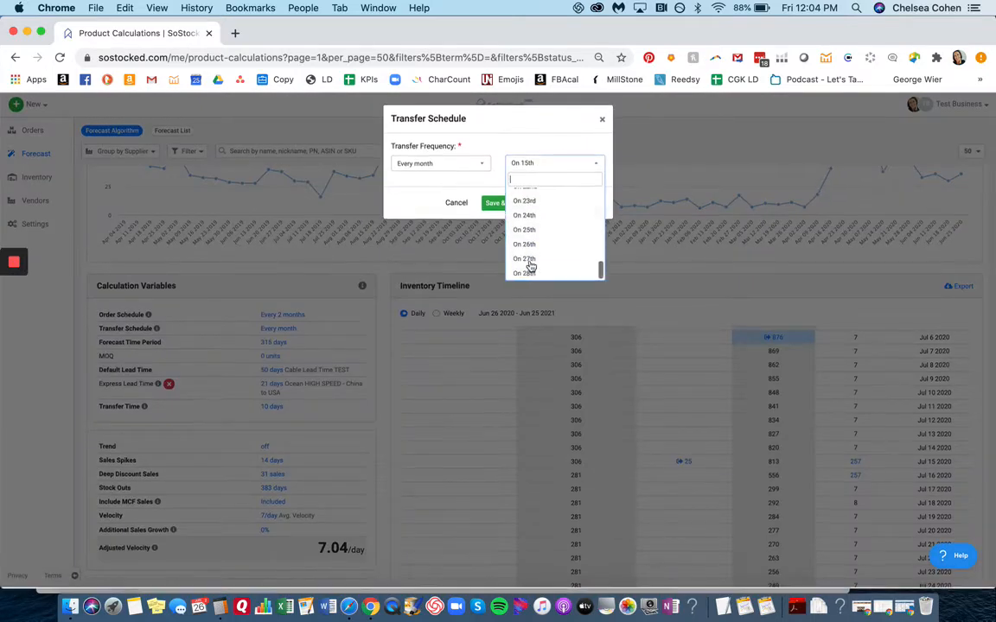
left_click(527, 231)
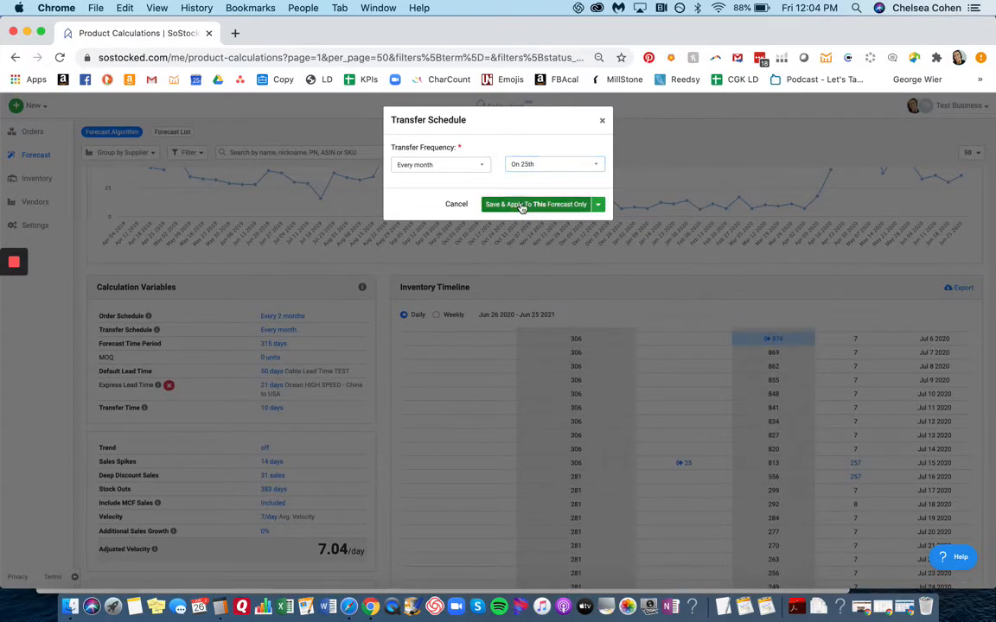
left_click(522, 206)
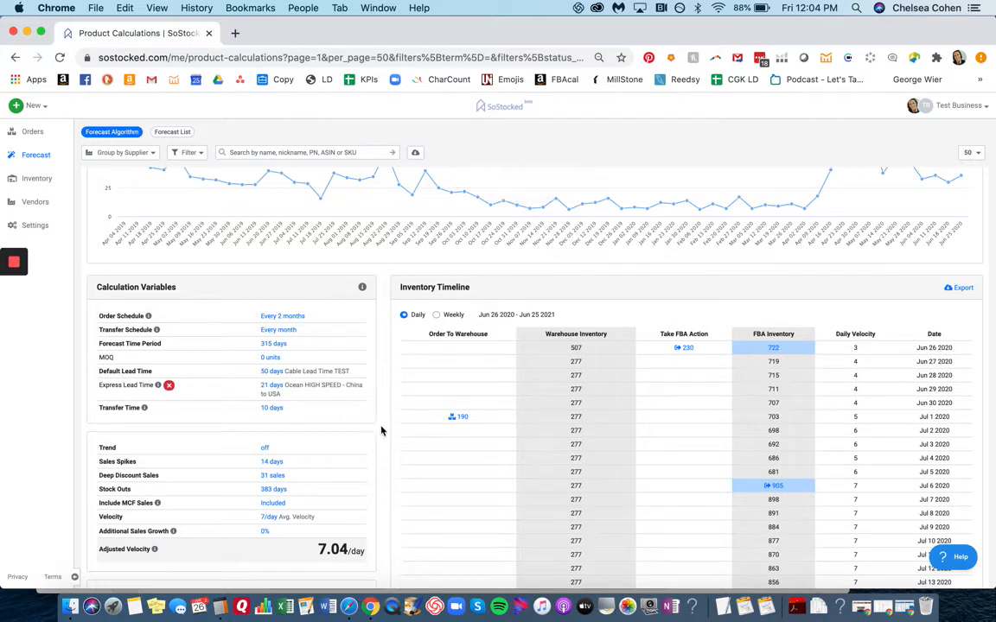
- Examine the forecasted monthly FBA transfers and their arrival dates from June 26 through September 25 in the inventory timeline
scroll(639, 488, "down", 1)
scroll(642, 489, "down", 1)
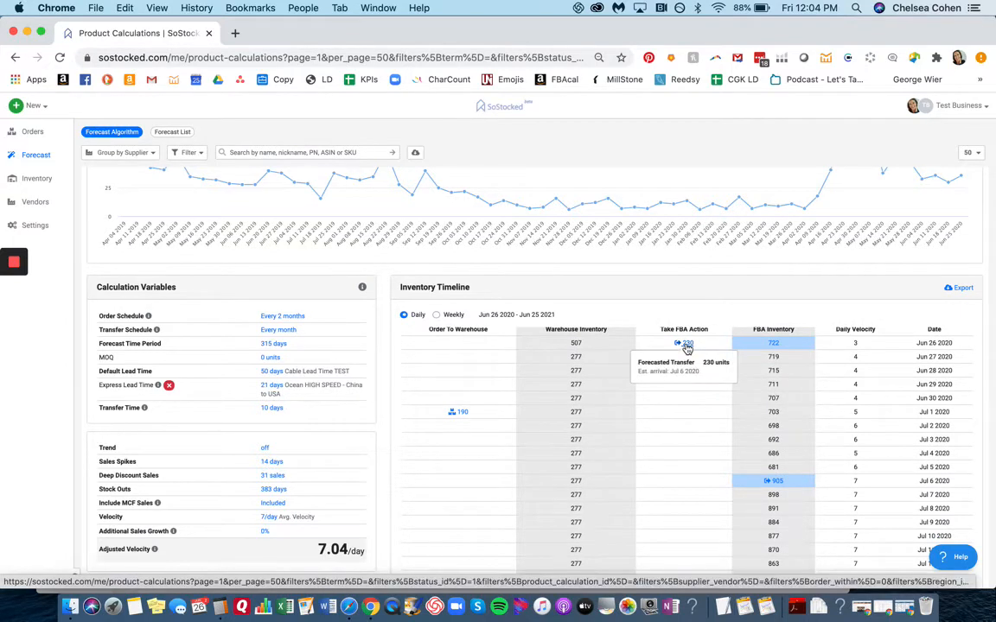
scroll(676, 462, "down", 5)
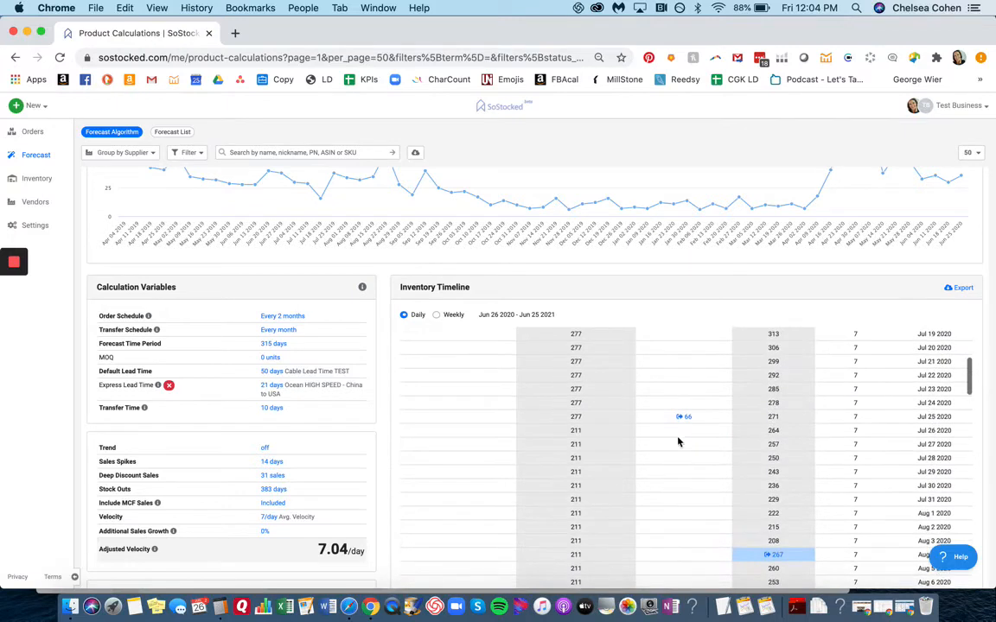
mouse_move(685, 422)
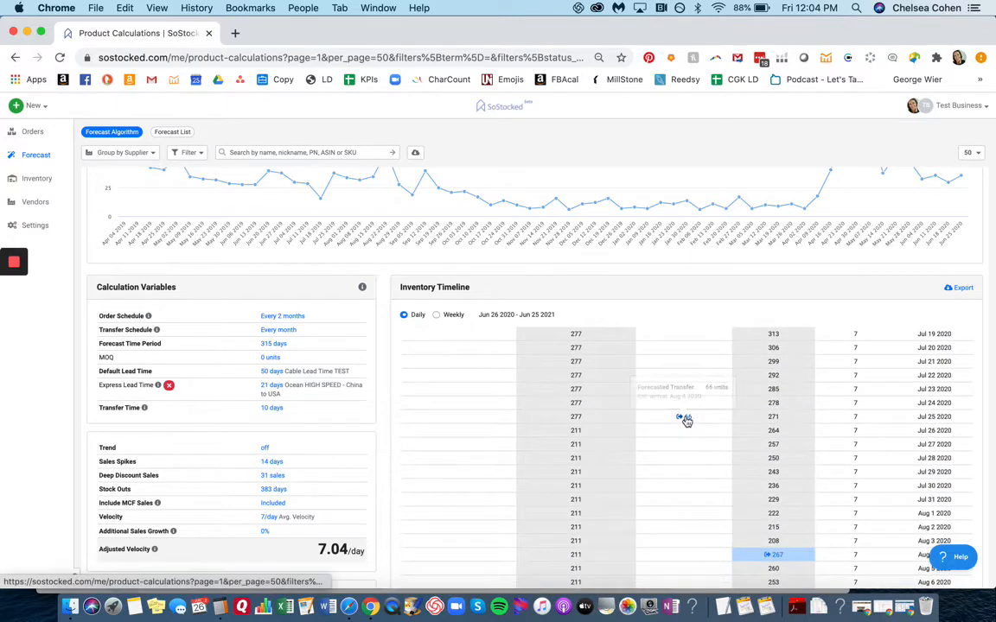
scroll(686, 421, "down", 8)
mouse_move(684, 505)
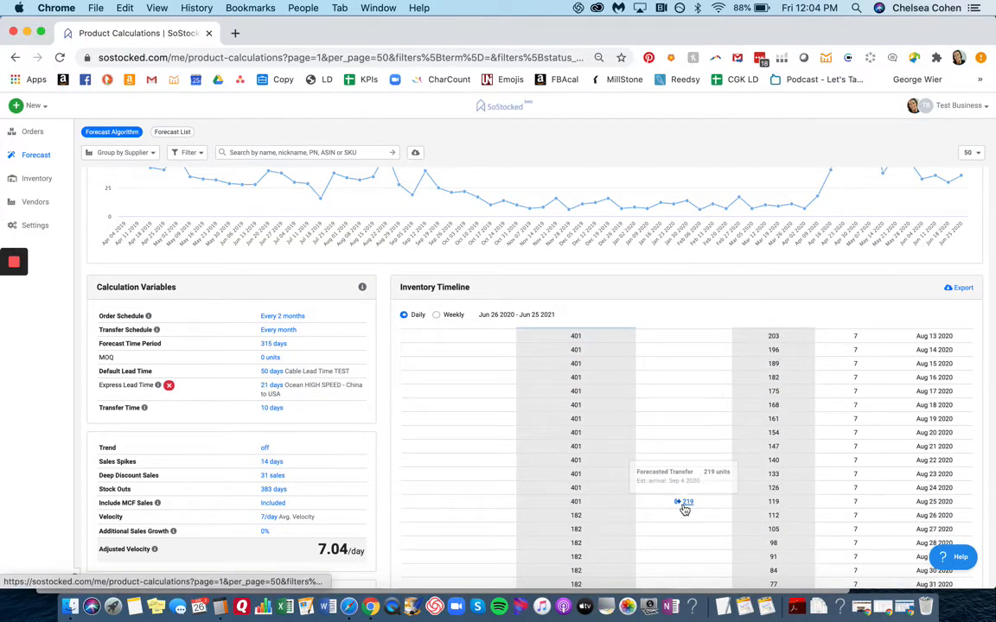
scroll(685, 508, "down", 3)
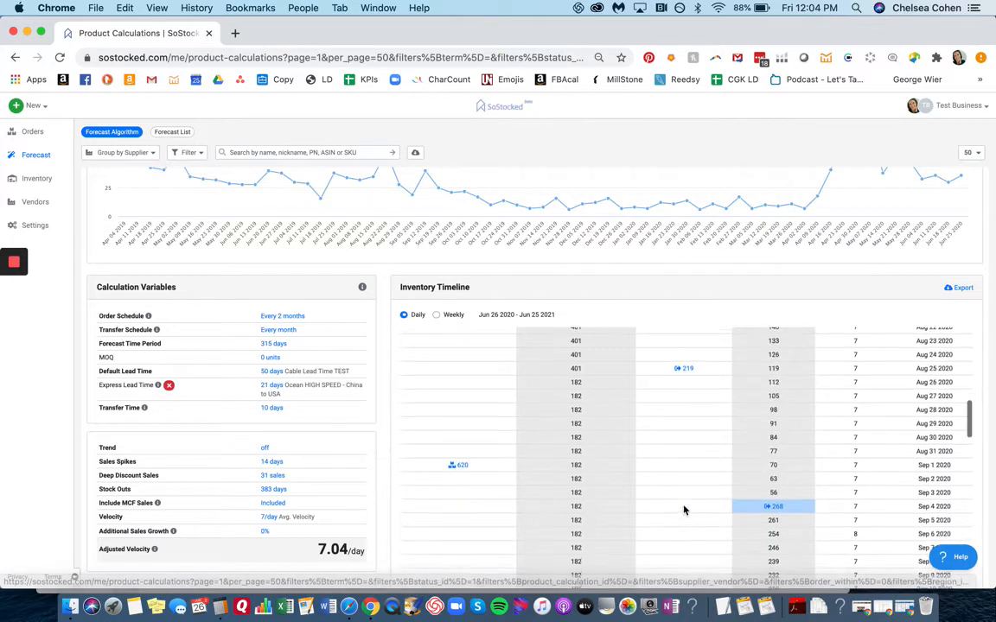
scroll(683, 510, "up", 3)
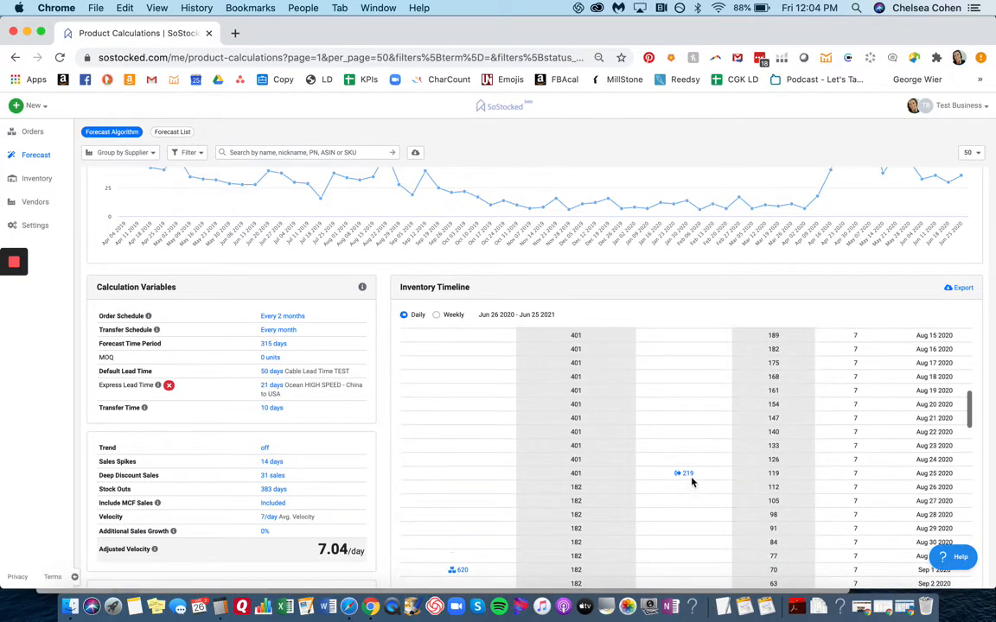
mouse_move(690, 478)
scroll(690, 478, "down", 10)
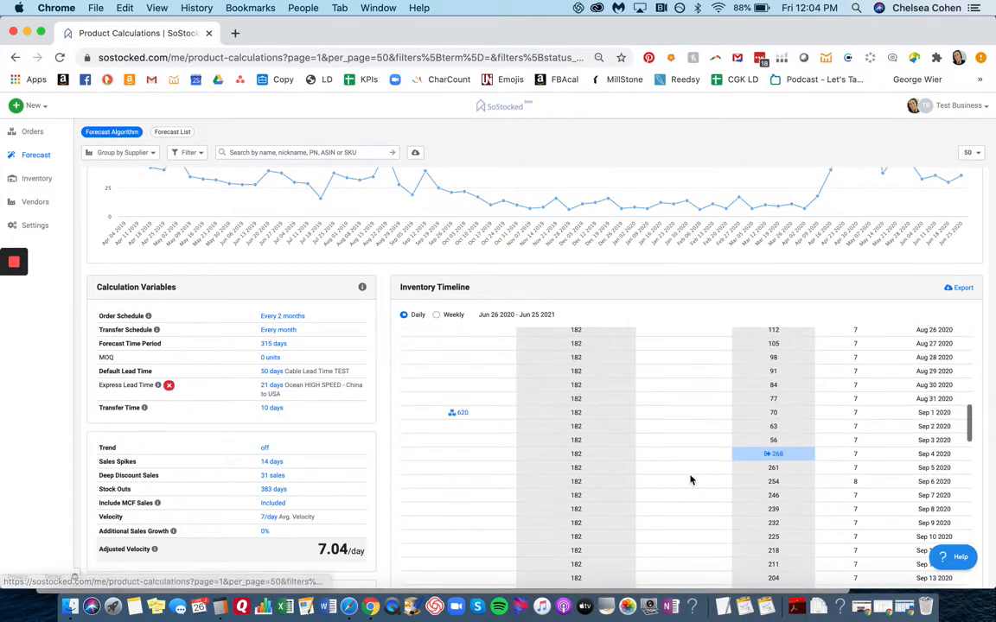
scroll(690, 478, "down", 2)
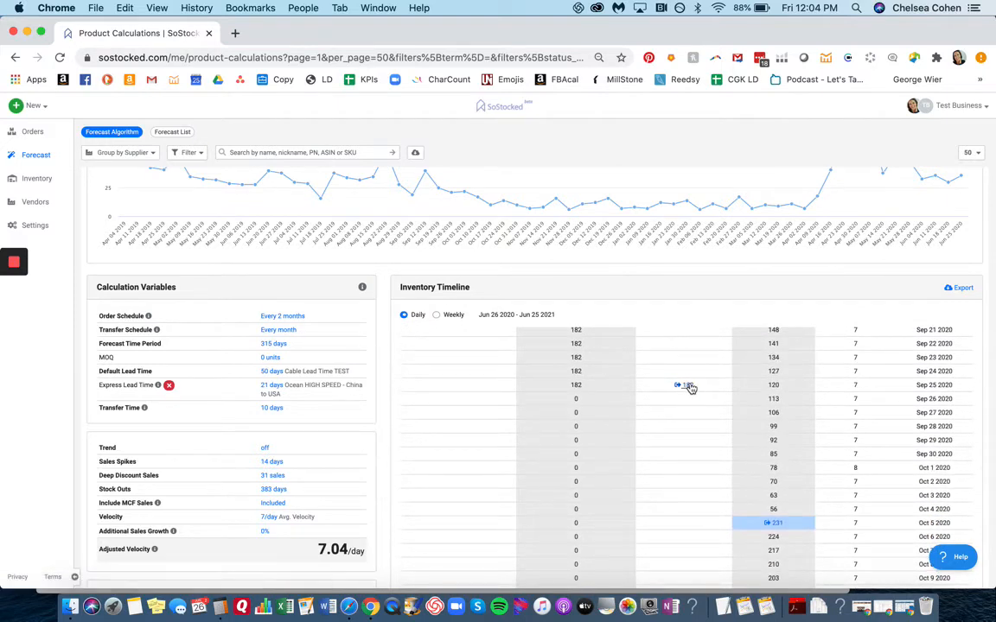
mouse_move(688, 387)
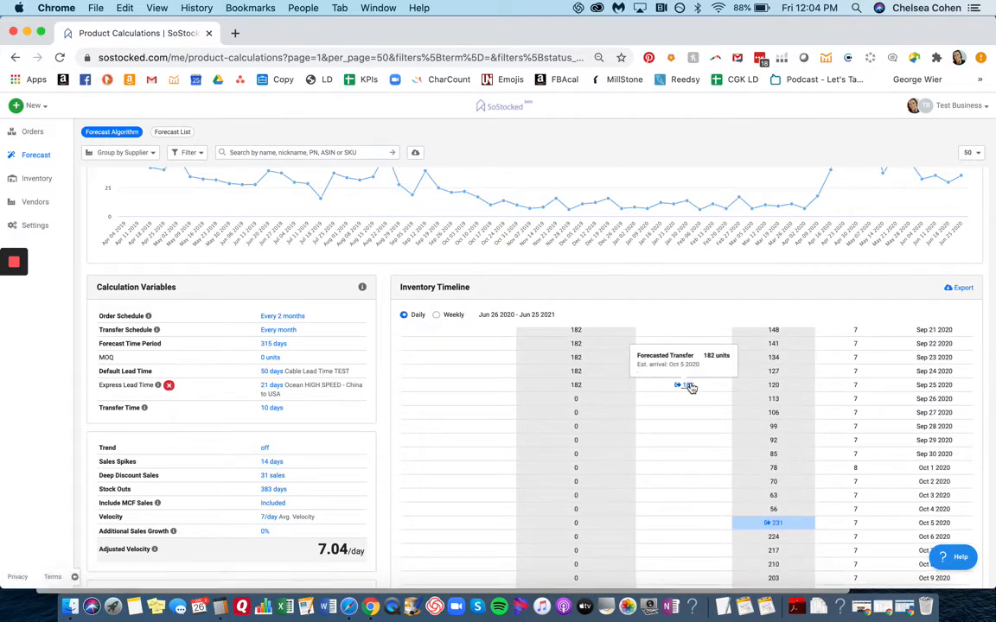
scroll(686, 391, "up", 20)
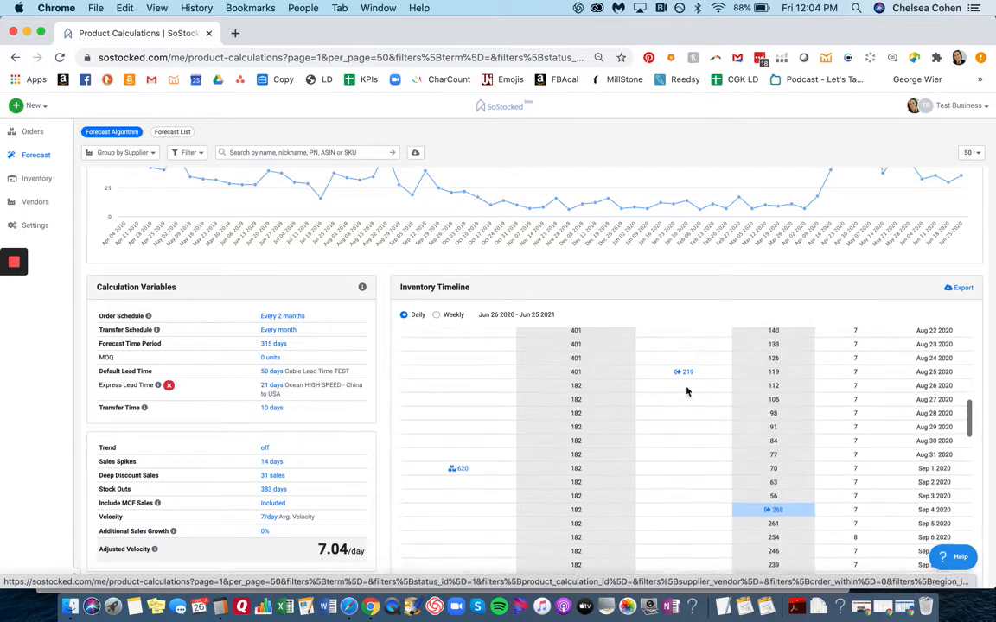
scroll(686, 392, "up", 6)
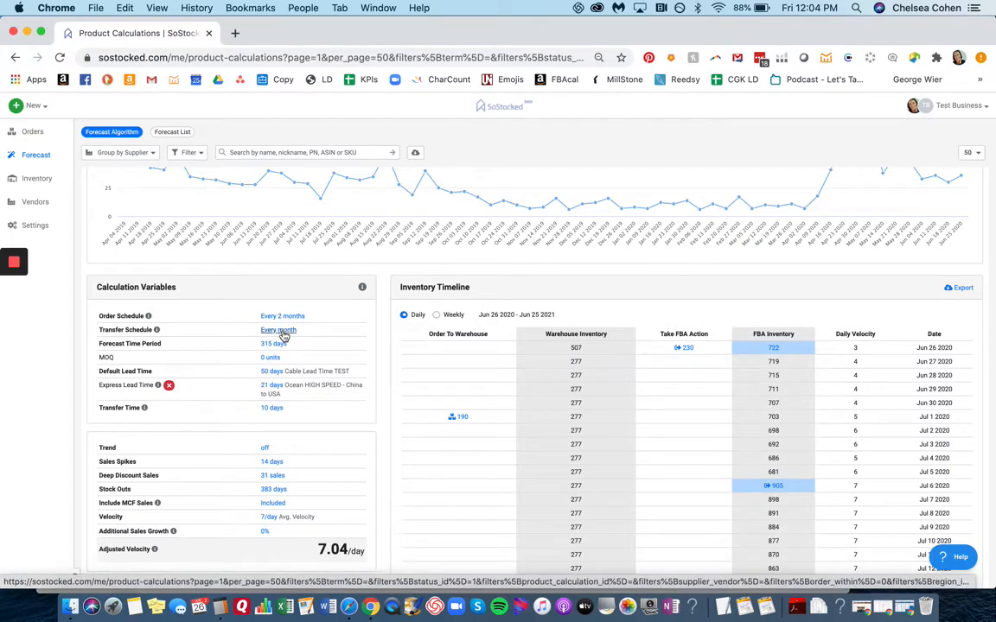
- Set the transfer frequency in the Transfer Schedule to As needed and turn on Include FBA Max Stock
left_click(280, 330)
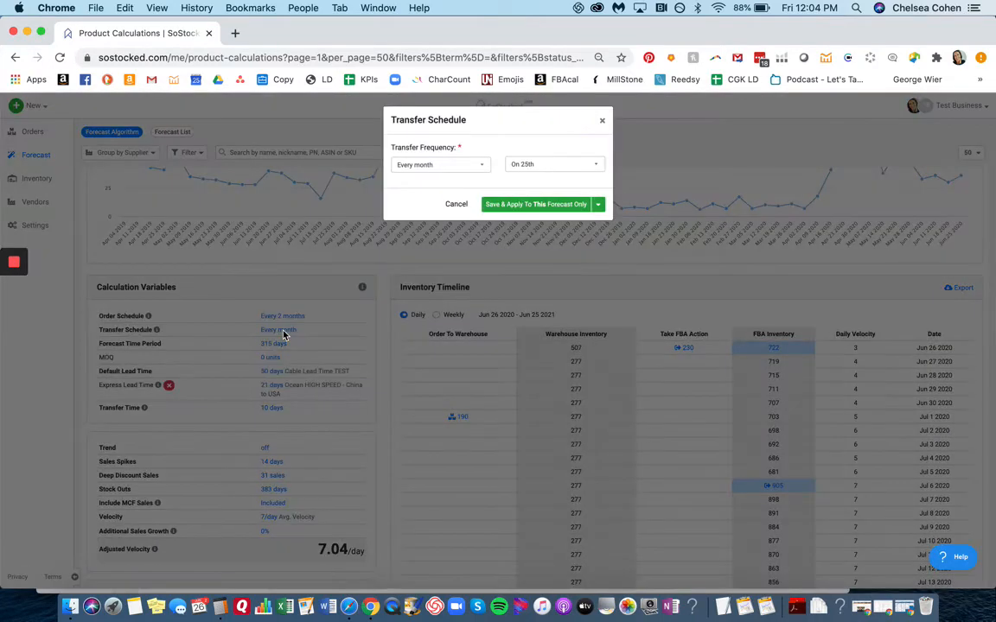
left_click(422, 165)
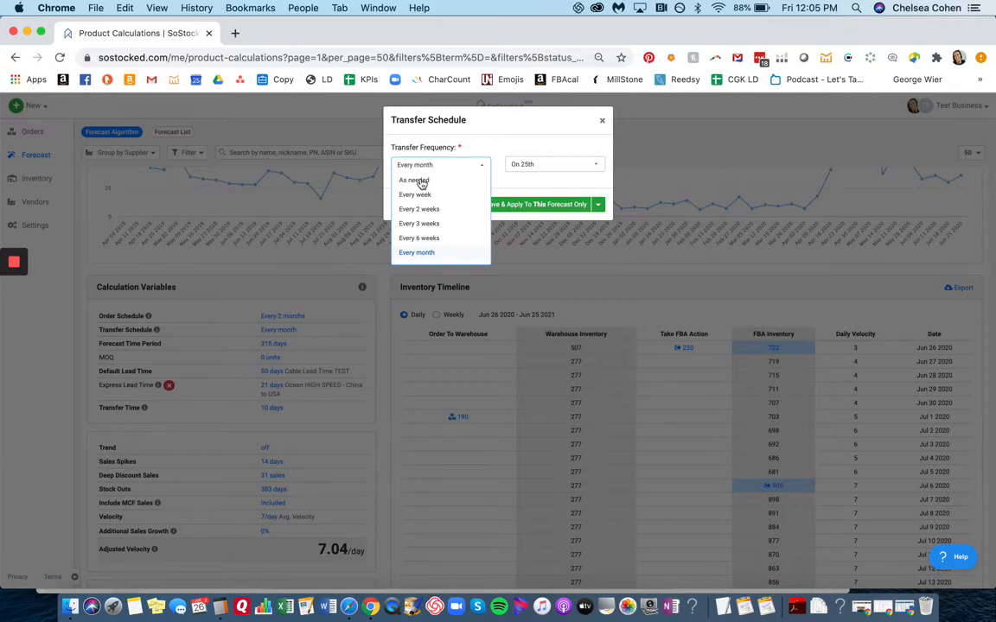
left_click(418, 181)
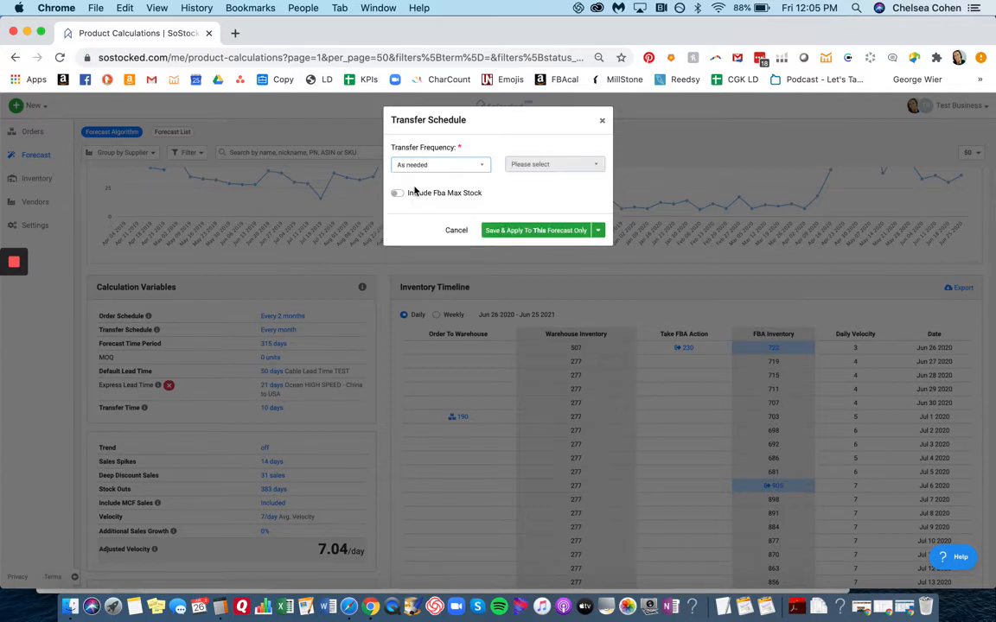
left_click(396, 195)
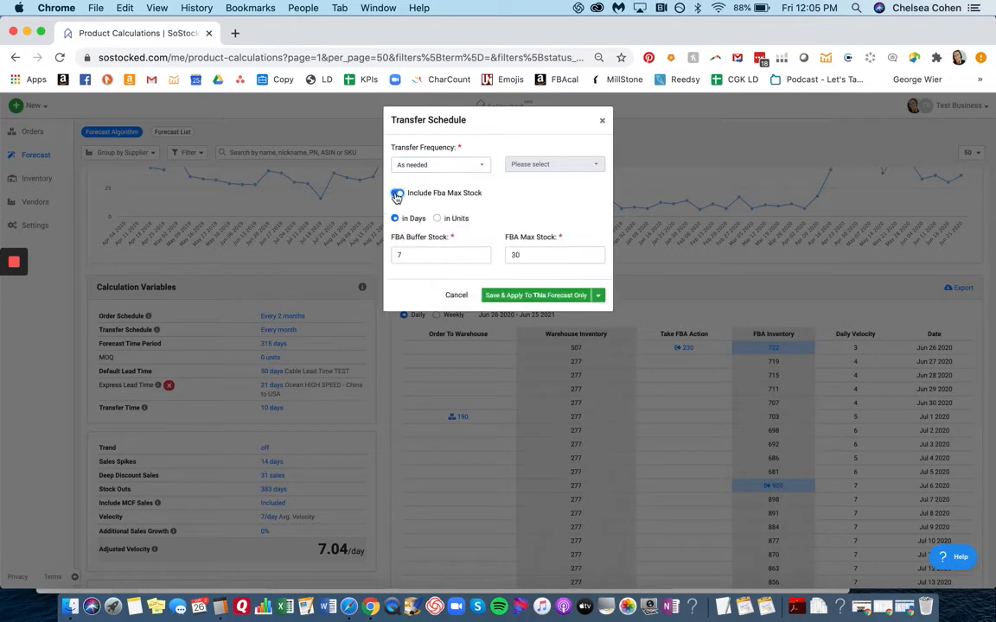
- Keep the FBA Buffer Stock at 7 days and FBA Max Stock at 30 days, and apply the schedule to this forecast only
left_click(416, 255)
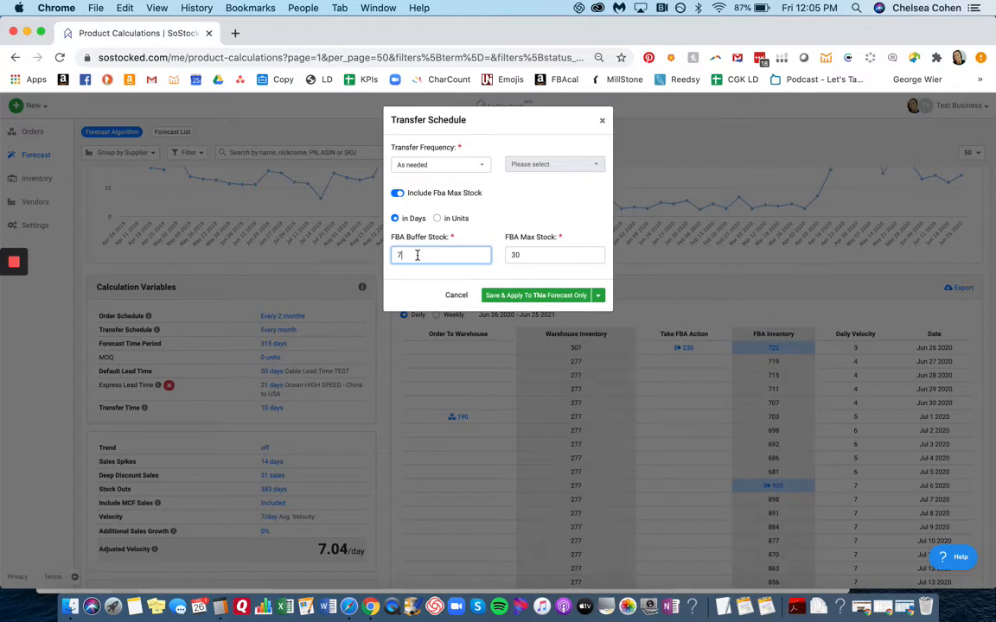
left_click(536, 256)
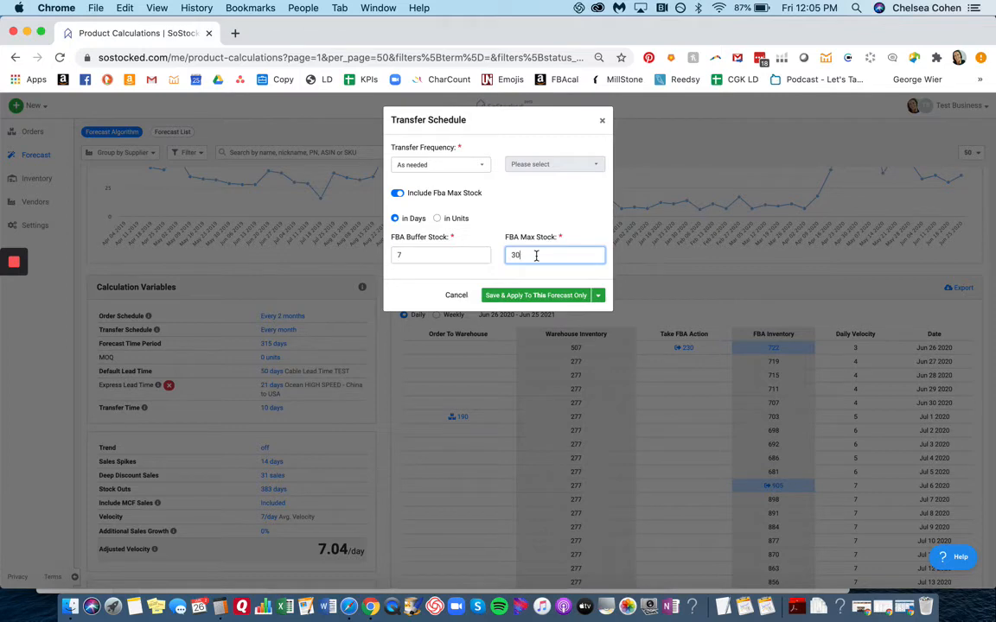
left_click(402, 256)
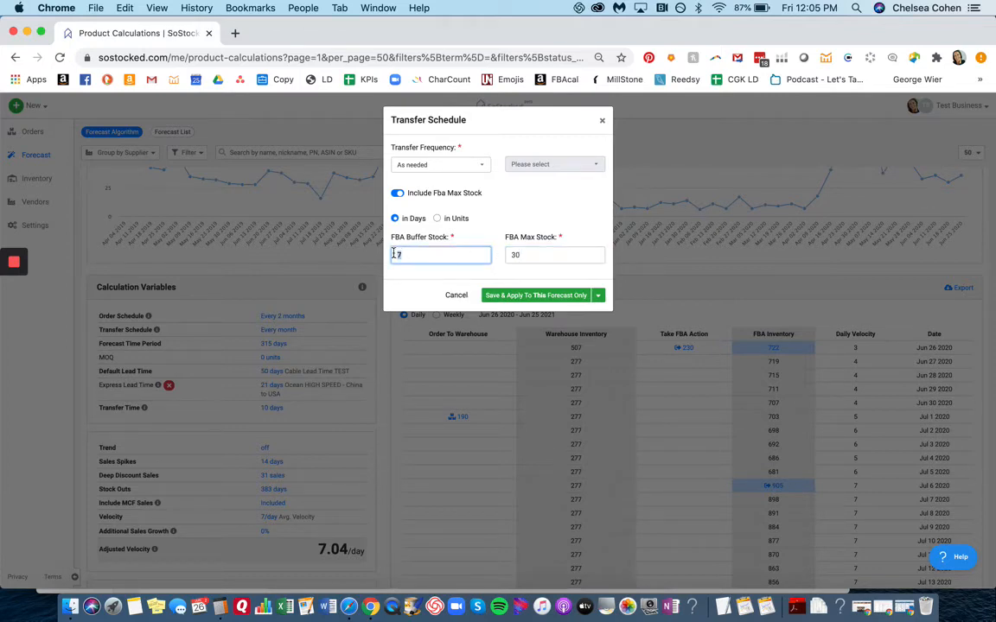
left_click(521, 255)
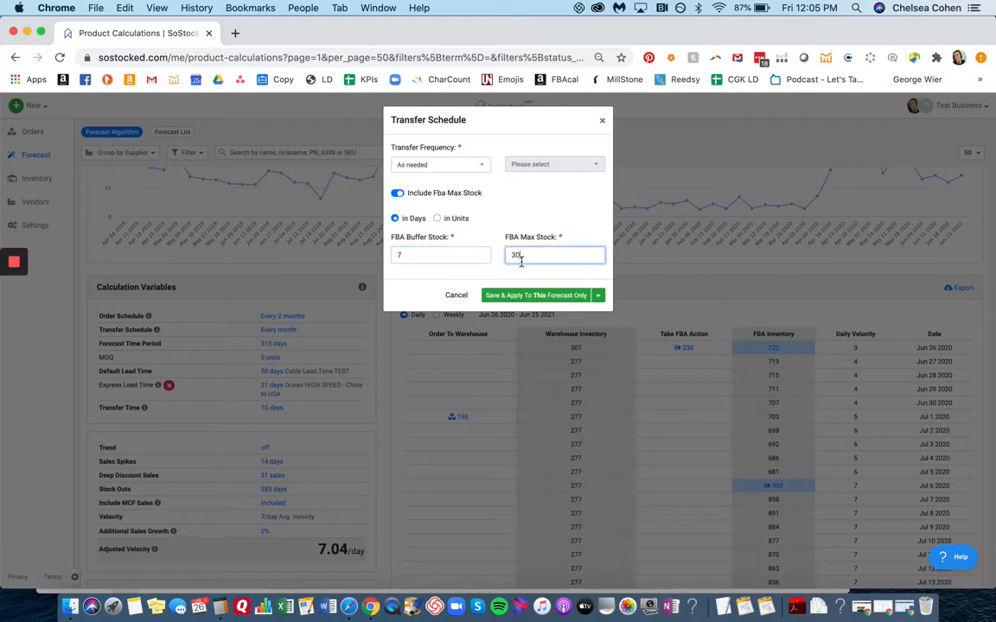
left_click(541, 255)
left_click(400, 256)
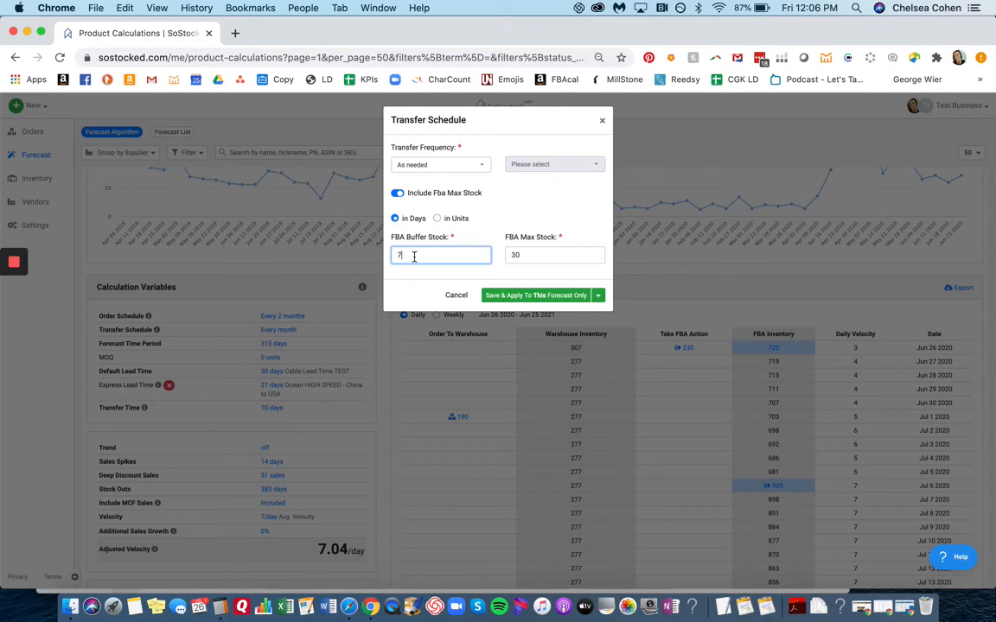
left_click(536, 296)
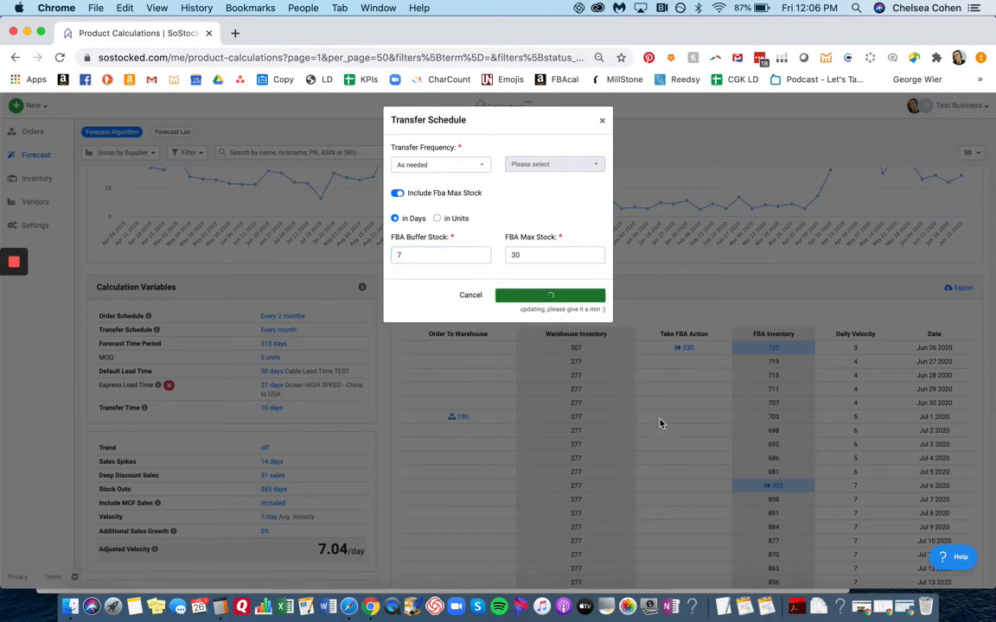
- Find the August as-needed transfer in the inventory timeline and check the FBA inventory on August 20, the day before it arrives
scroll(680, 453, "down", 10)
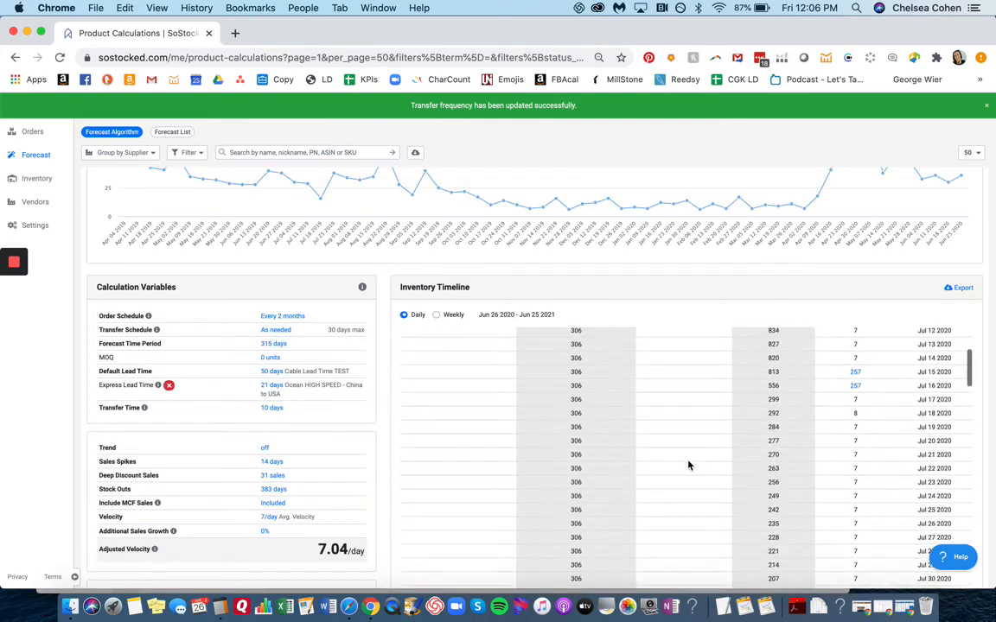
scroll(688, 465, "down", 4)
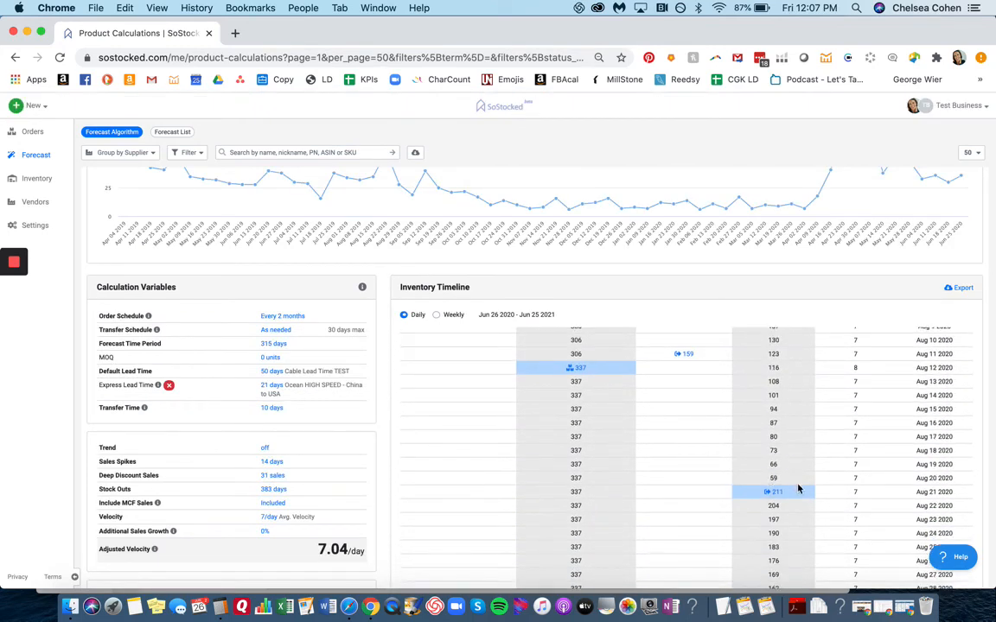
double_click(772, 478)
left_click(777, 480)
- Switch to Calculator, multiply 7 by 7 to work out the buffer stock in units, and return to the inventory timeline
left_click(220, 608)
type("7")
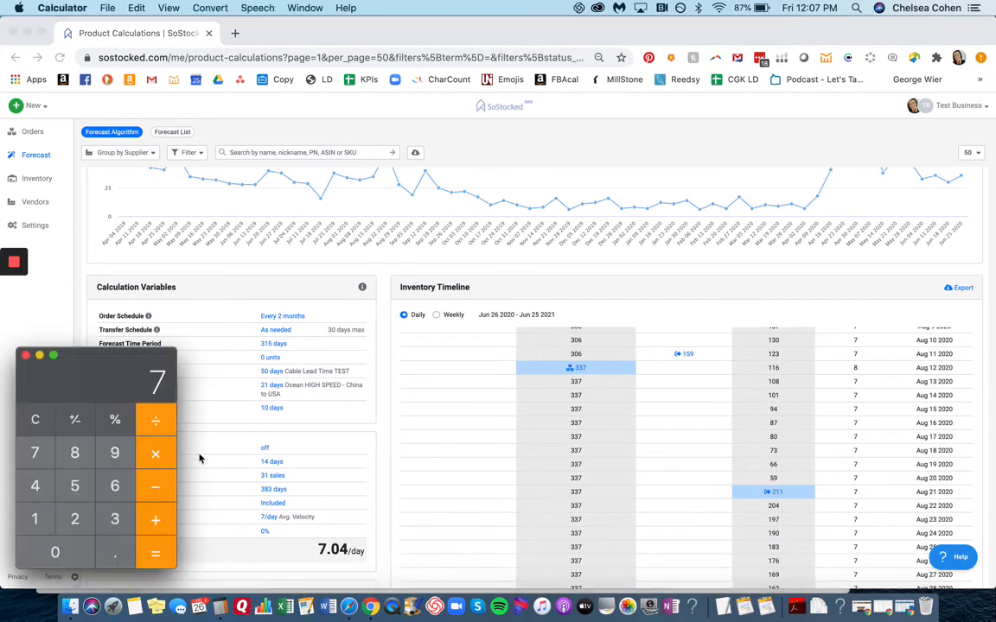
key("asterisk")
type("7")
key("Return")
left_click(641, 504)
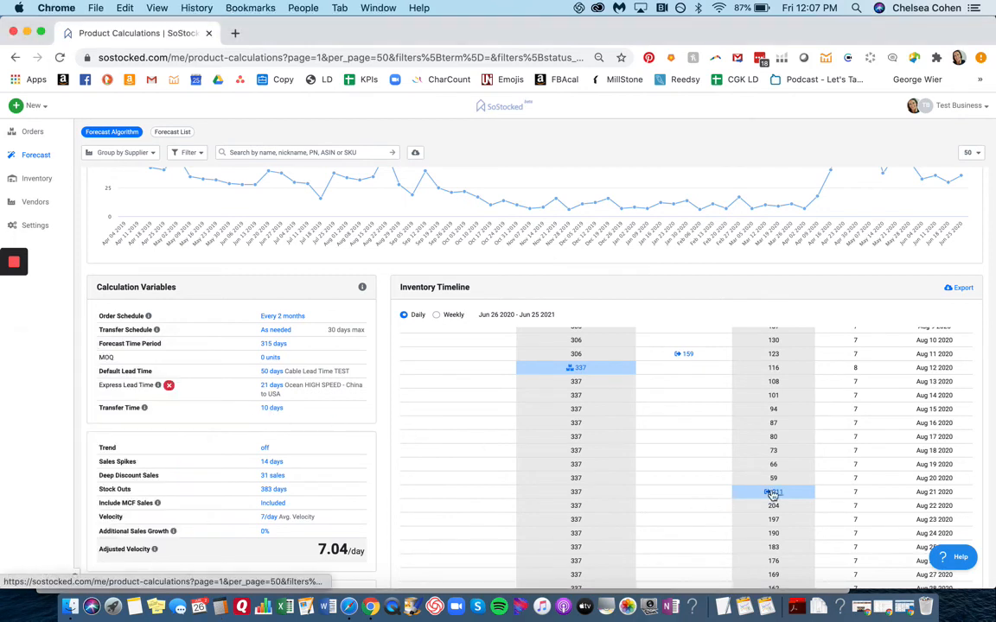
- Check the forecasted transfer arriving August 21 and multiply 30 by 7 in Calculator to work out the max stock in units
scroll(772, 497, "down", 2)
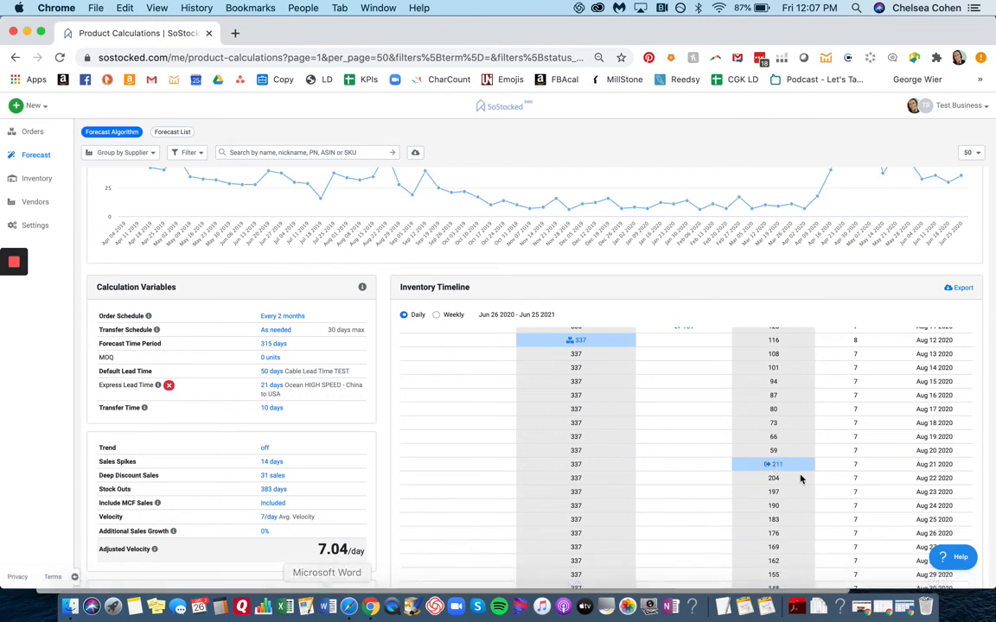
mouse_move(771, 469)
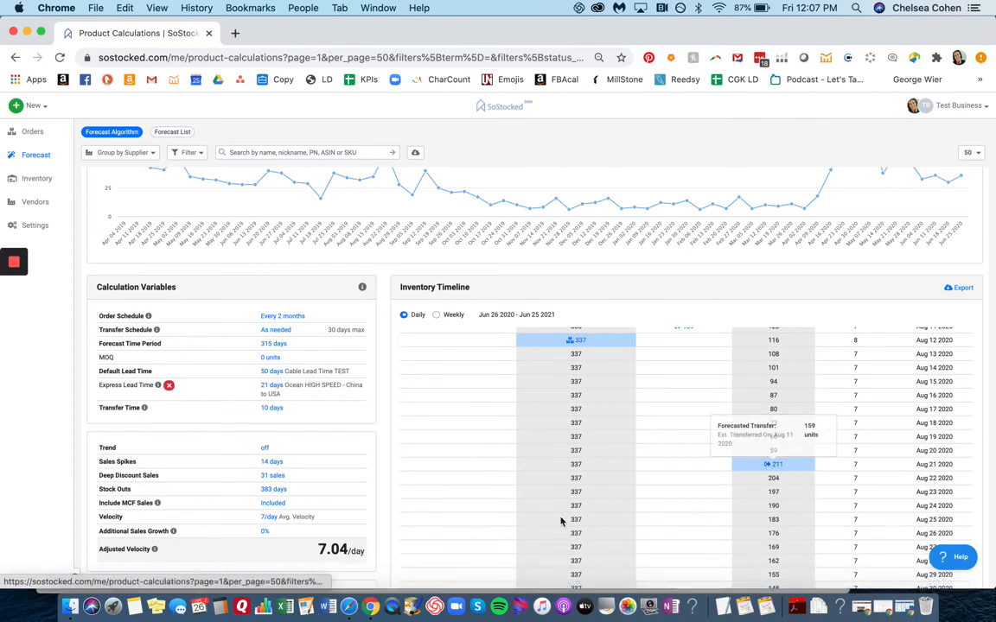
left_click(215, 608)
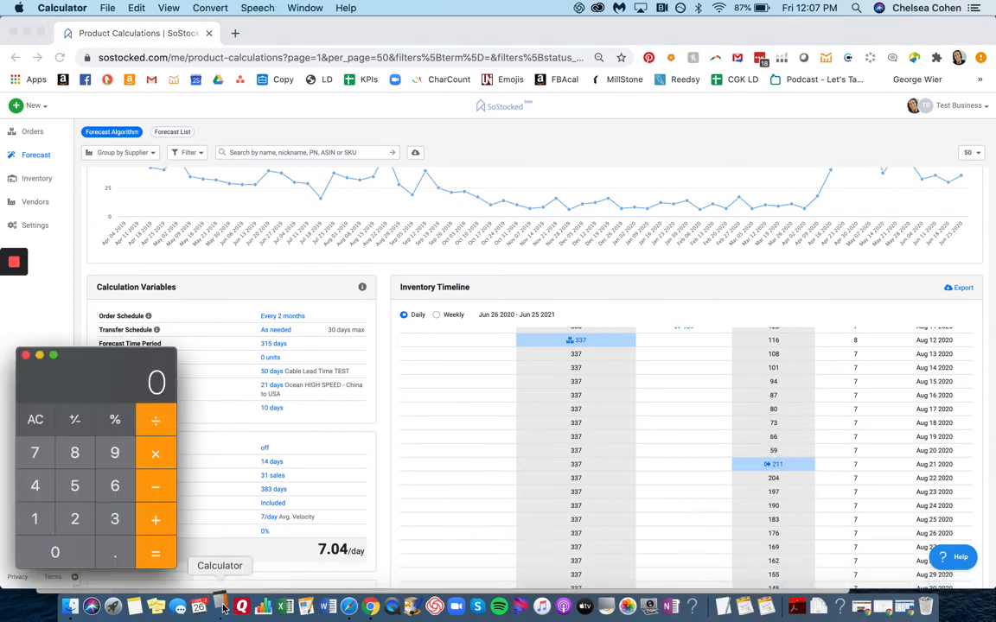
type("30*7=")
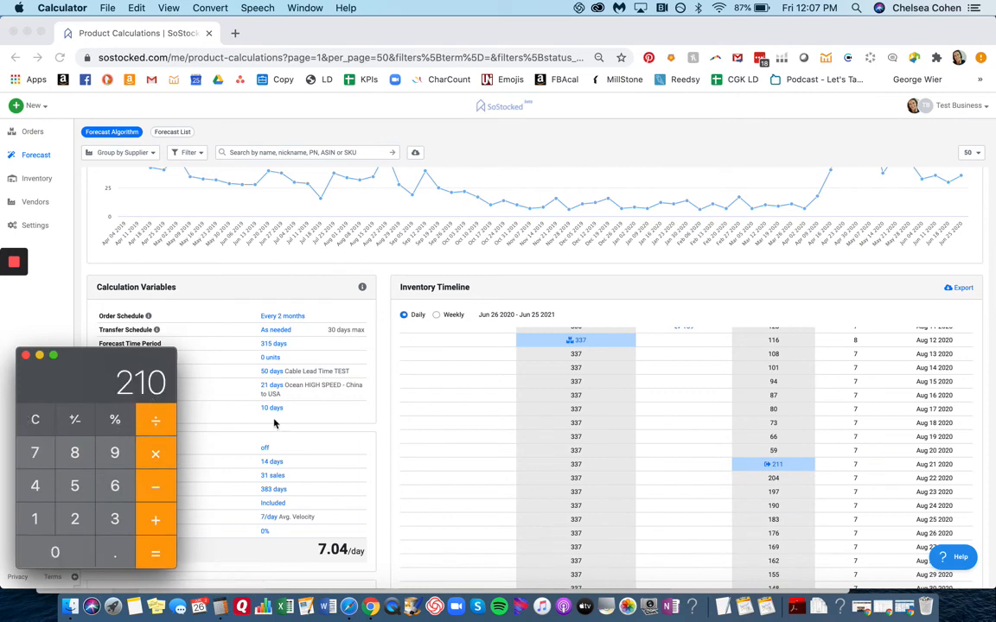
left_click(778, 468)
- Compare the FBA inventory on August 20 and 21, and check the estimated arrival of the August 11 forecasted transfer
mouse_move(778, 469)
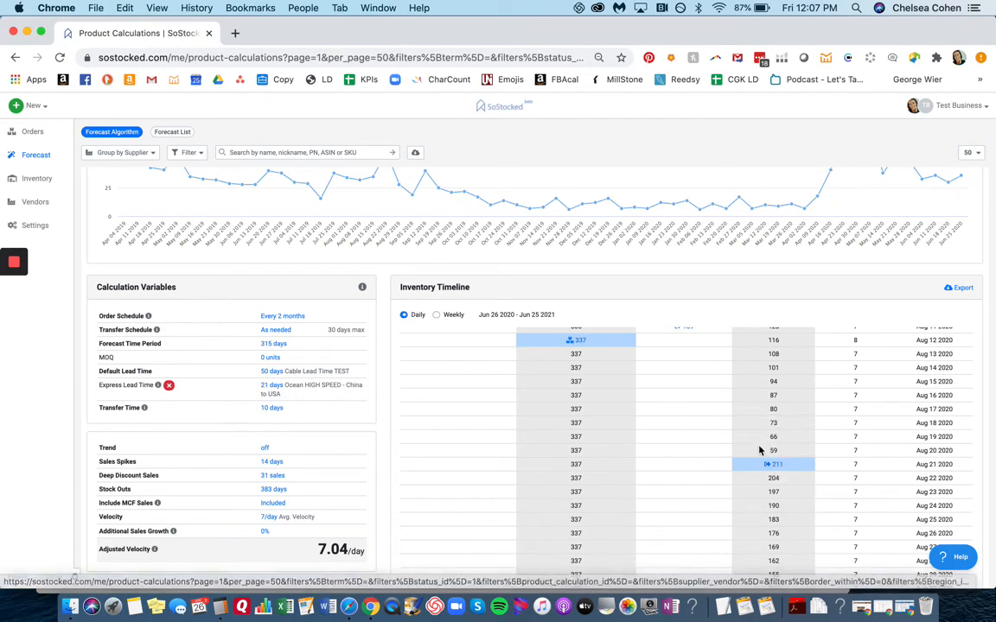
left_click_drag(762, 452, 786, 455)
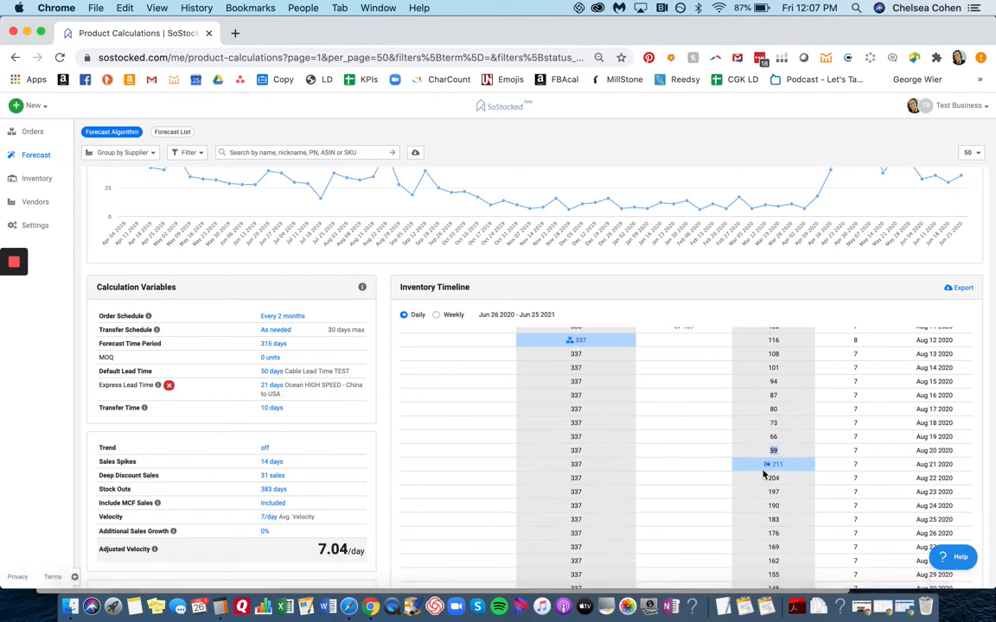
left_click(776, 454)
scroll(666, 389, "up", 1)
mouse_move(682, 361)
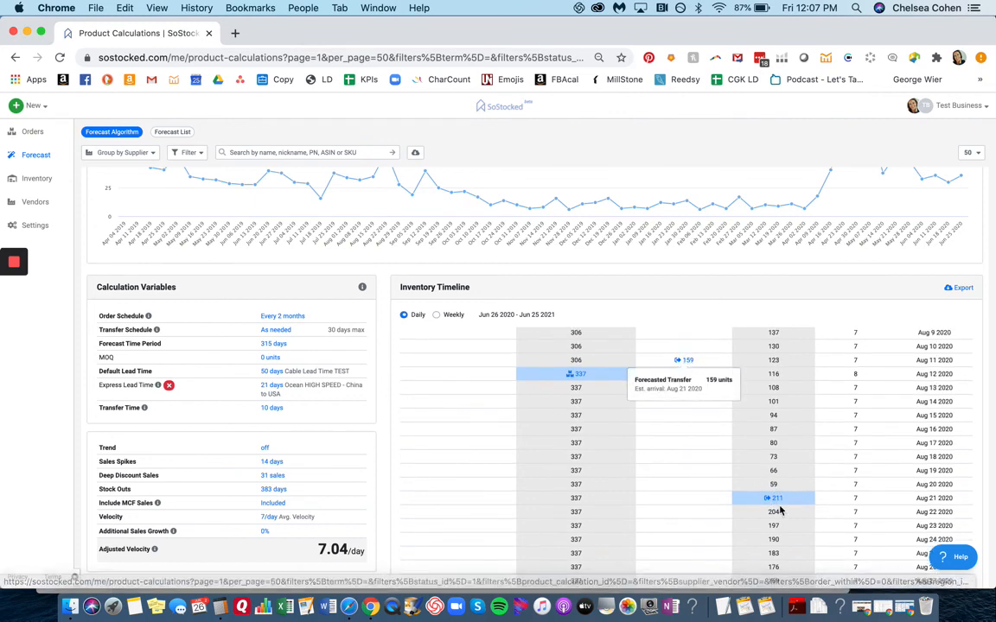
mouse_move(775, 506)
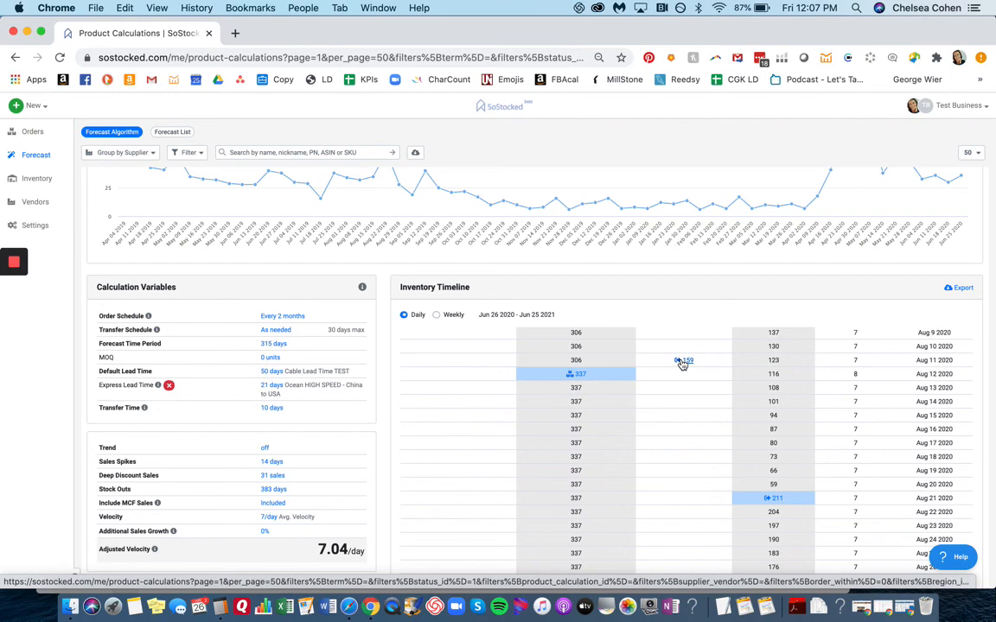
mouse_move(9, 273)
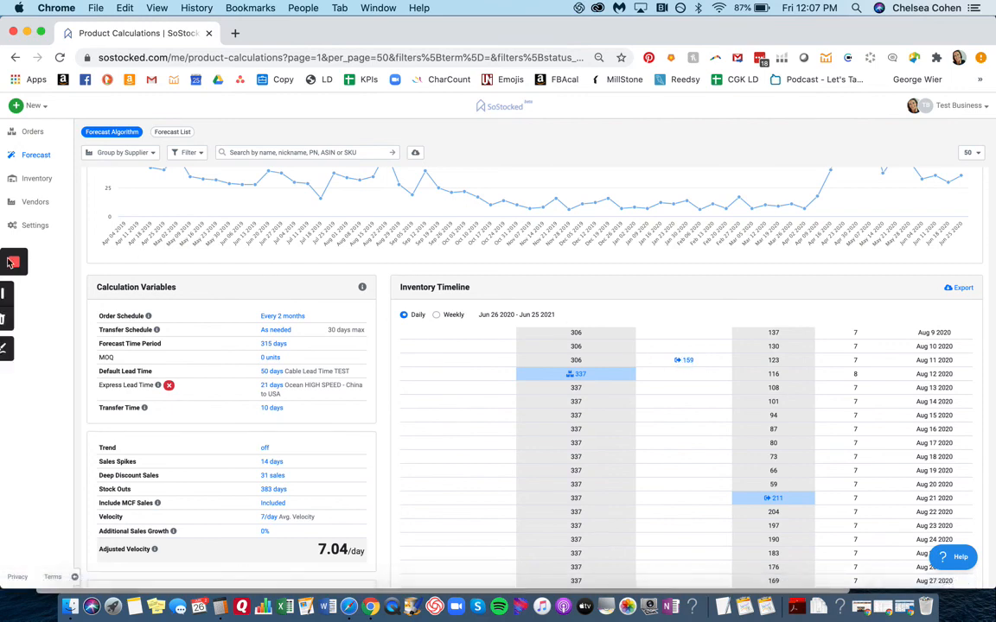